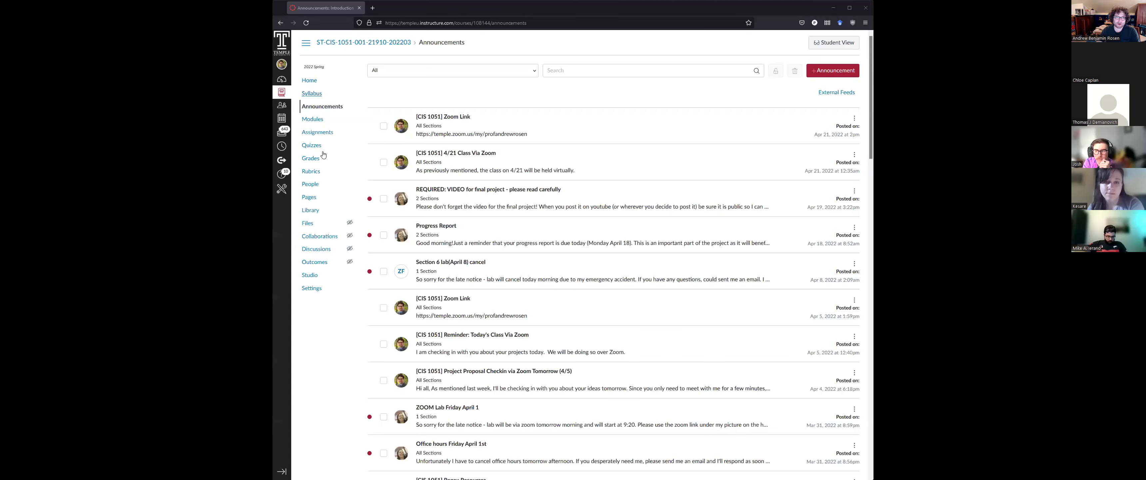
Open the Final Project assignment from the course's module list
{"action": "left_click", "coordinate": [318, 124]}
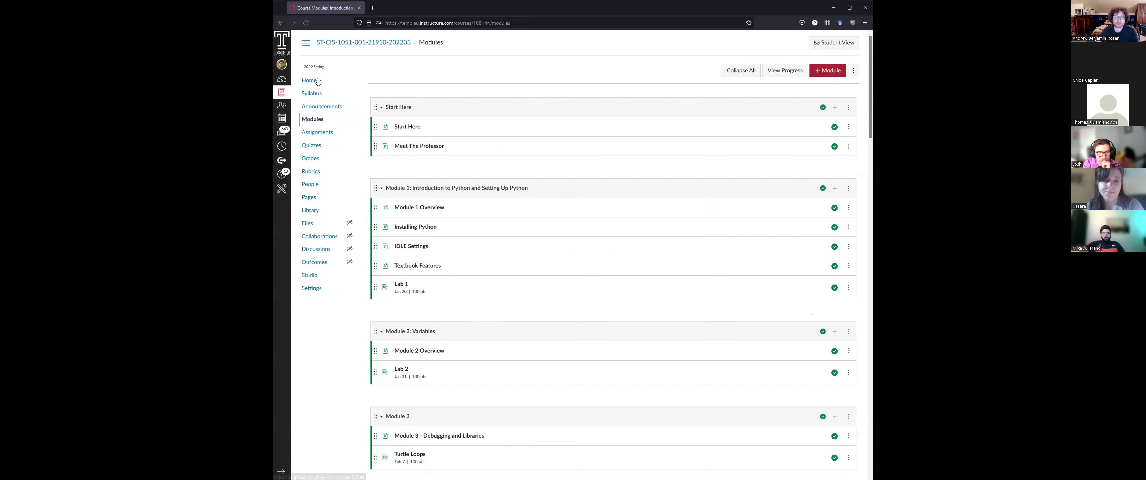
{"action": "scroll", "coordinate": [453, 218], "scroll_direction": "down", "scroll_amount": 20}
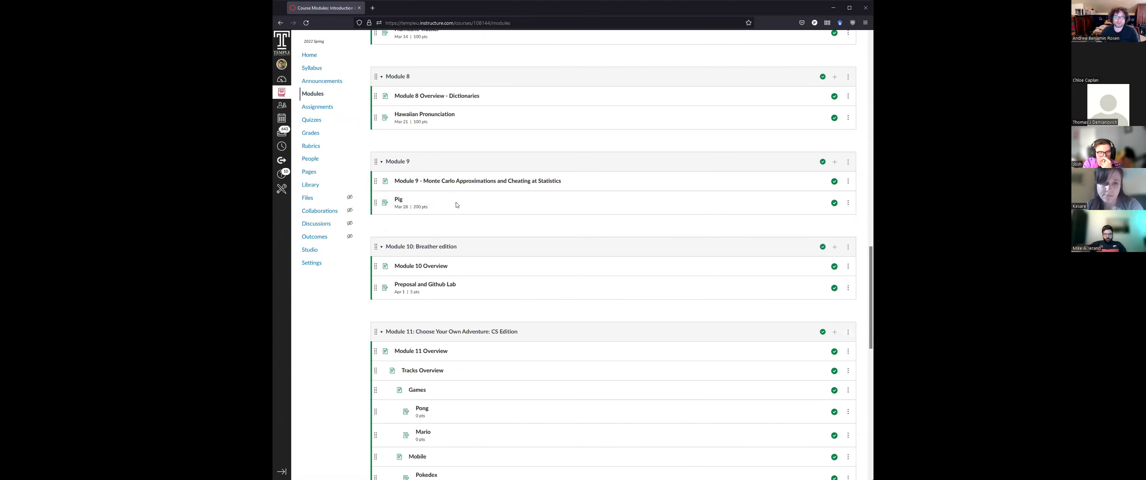
{"action": "left_click", "coordinate": [420, 317]}
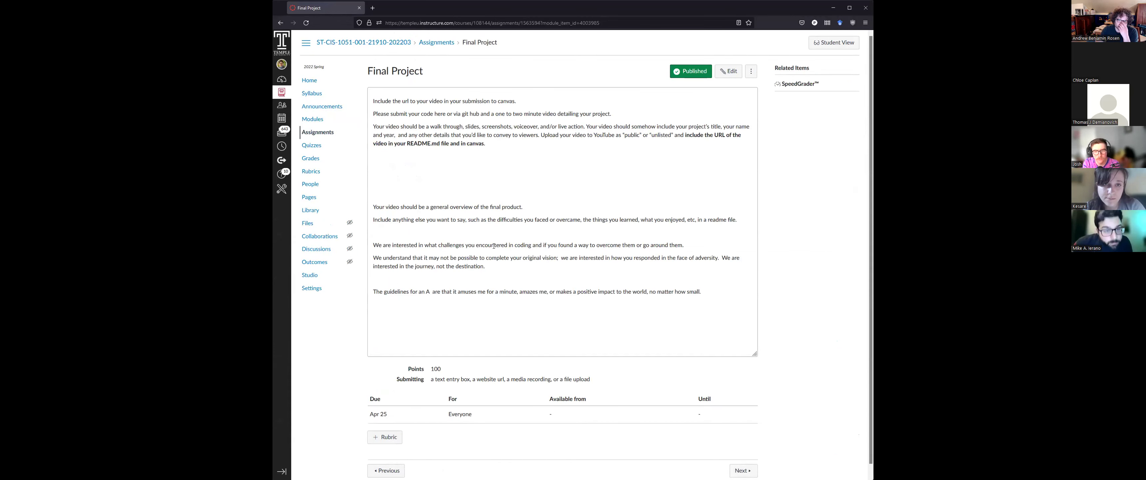
Review the Final Project's submission instructions and online entry options in edit mode, and return to the assignment without saving
{"action": "left_click", "coordinate": [727, 79]}
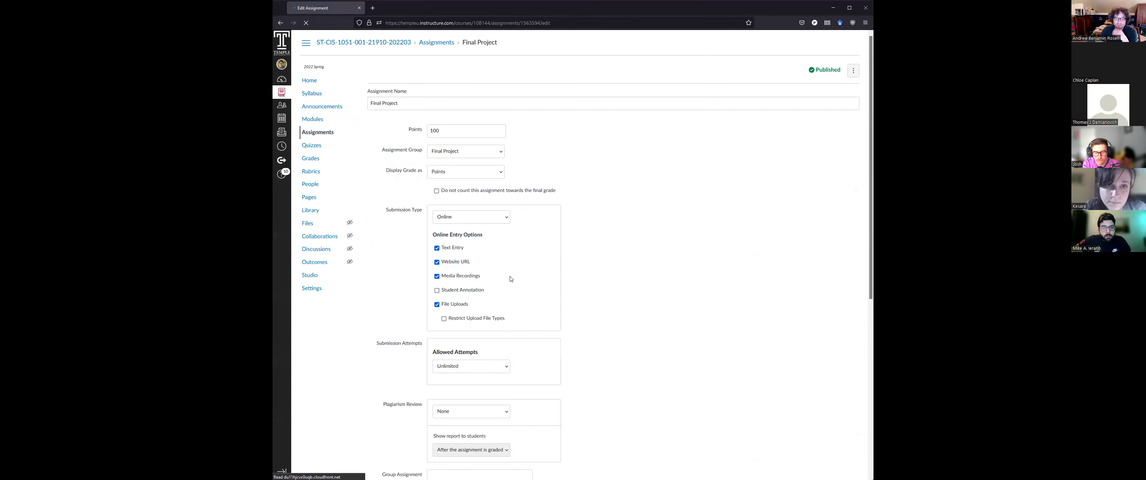
{"action": "scroll", "coordinate": [475, 385], "scroll_direction": "down", "scroll_amount": 3}
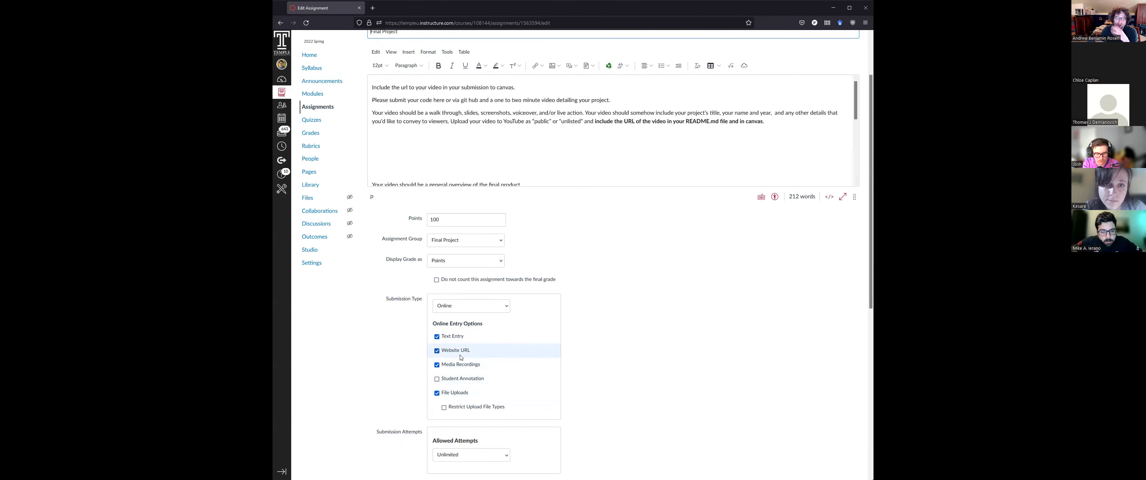
{"action": "scroll", "coordinate": [359, 217], "scroll_direction": "up", "scroll_amount": 3}
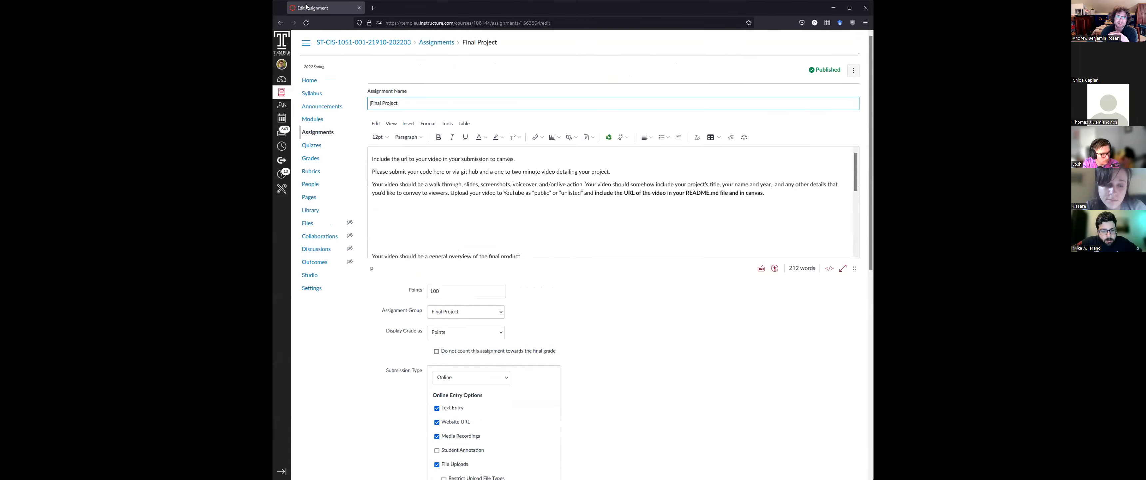
{"action": "left_click_drag", "start_coordinate": [380, 157], "coordinate": [515, 163]}
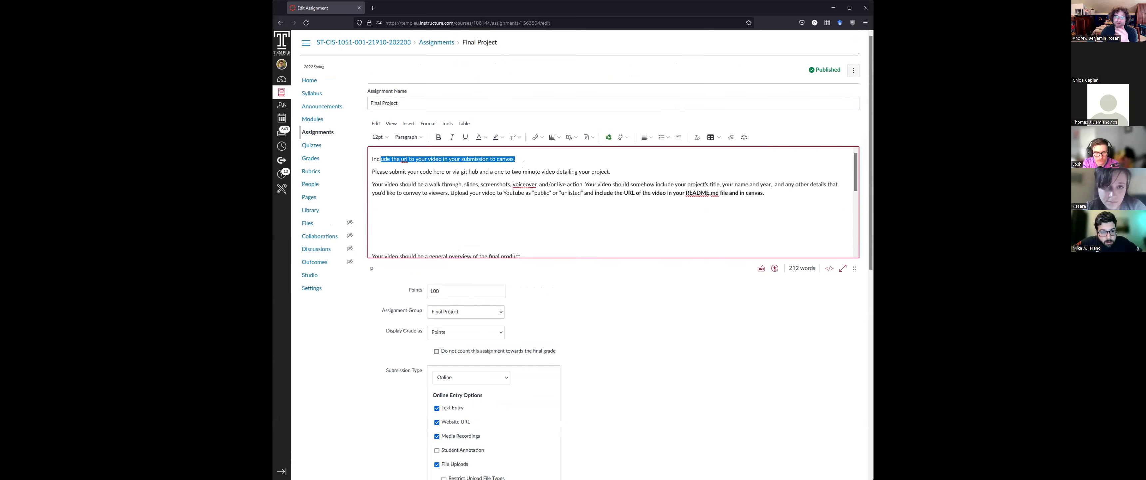
{"action": "left_click", "coordinate": [515, 171]}
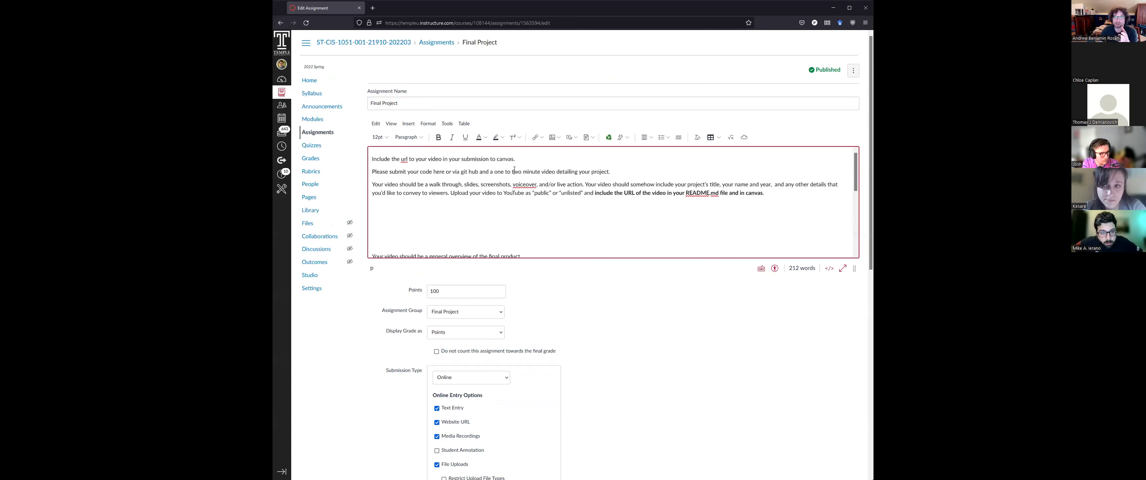
{"action": "left_click_drag", "start_coordinate": [380, 171], "coordinate": [481, 172]}
{"action": "left_click", "coordinate": [480, 171]}
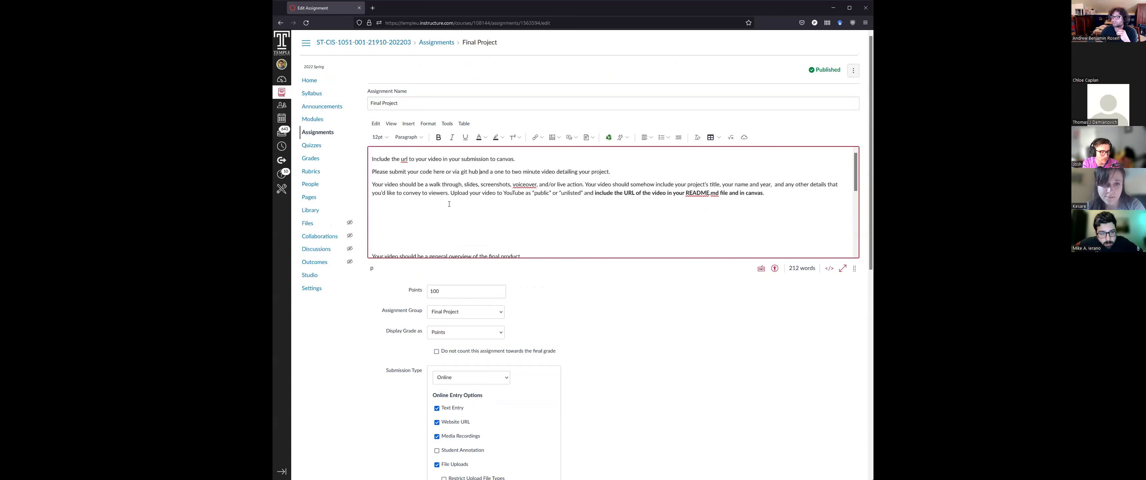
{"action": "scroll", "coordinate": [627, 367], "scroll_direction": "down", "scroll_amount": 5}
{"action": "scroll", "coordinate": [627, 367], "scroll_direction": "up", "scroll_amount": 5}
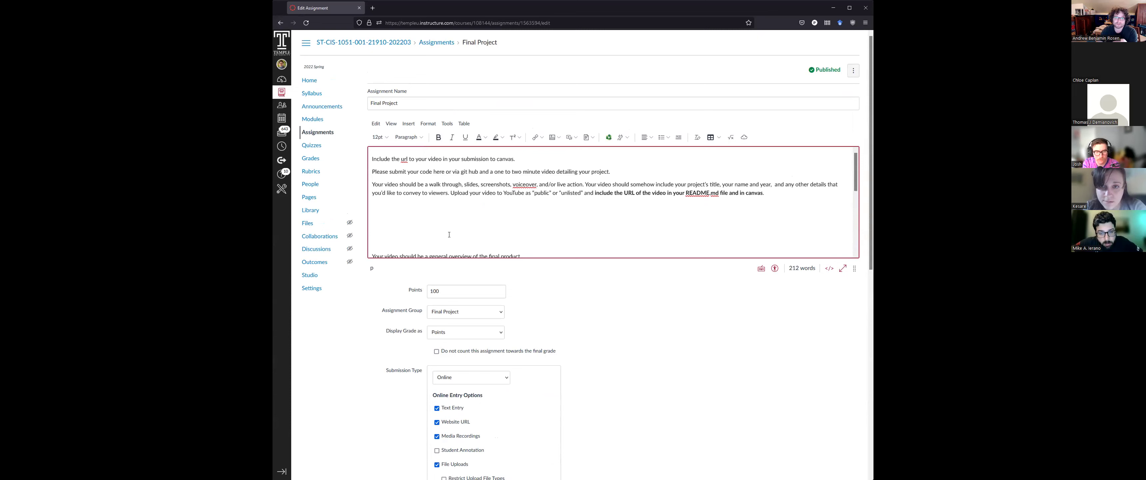
{"action": "left_click", "coordinate": [279, 23]}
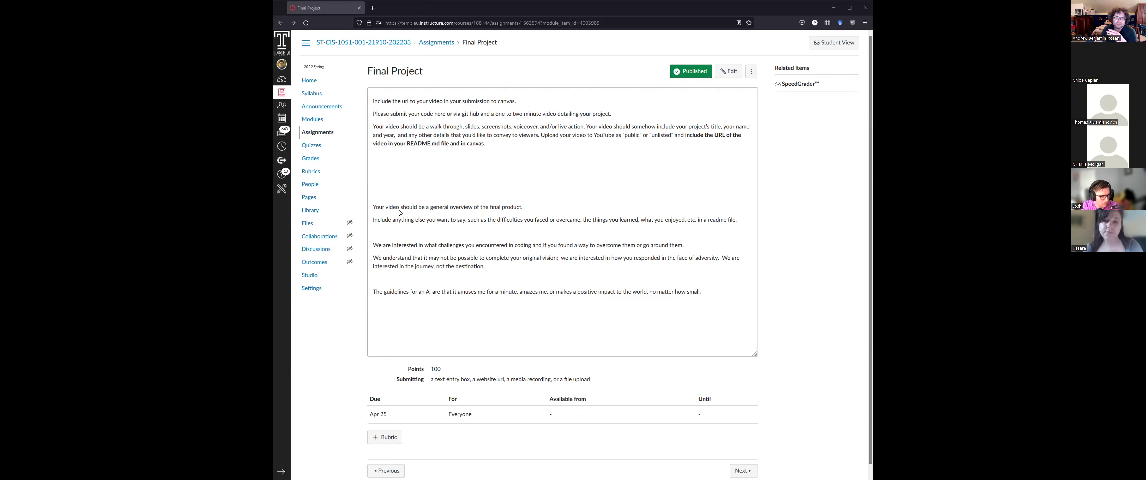
Examine the Final Project instructions on the readme file and on the challenges encountered in coding
{"action": "left_click_drag", "start_coordinate": [402, 218], "coordinate": [727, 219]}
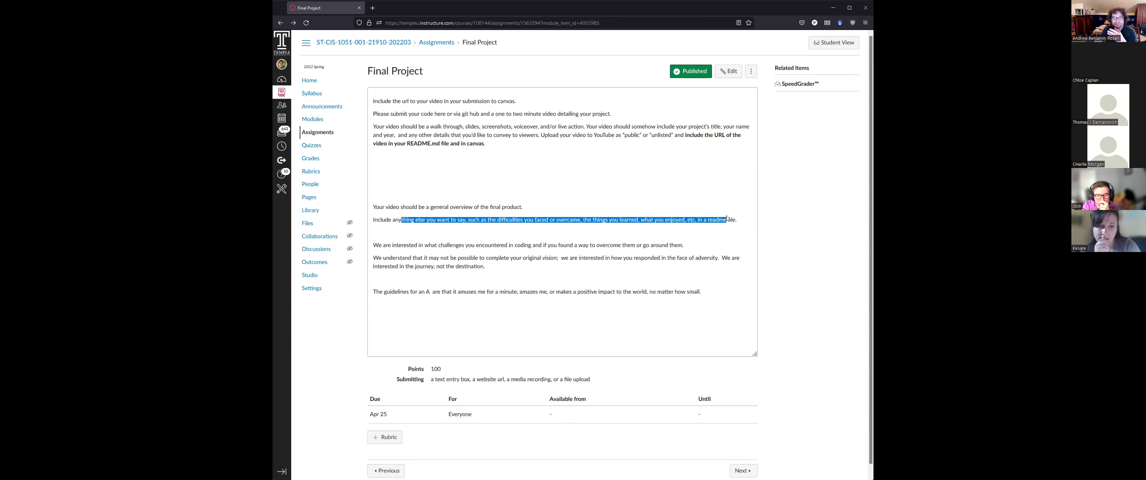
{"action": "left_click", "coordinate": [704, 221]}
{"action": "left_click_drag", "start_coordinate": [397, 244], "coordinate": [479, 240]}
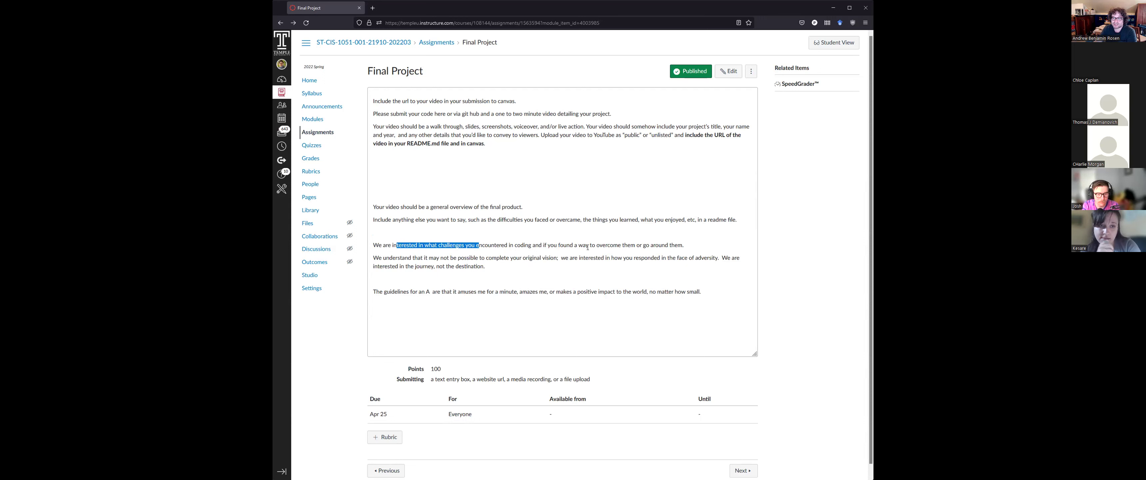
{"action": "left_click", "coordinate": [545, 264]}
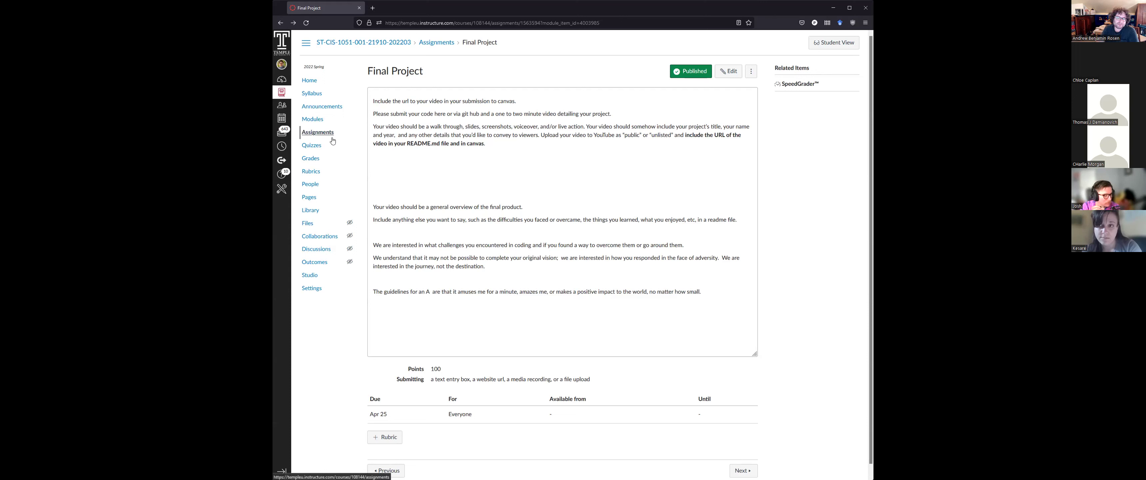
Open the course home page and look over its course information and links
{"action": "left_click", "coordinate": [337, 82]}
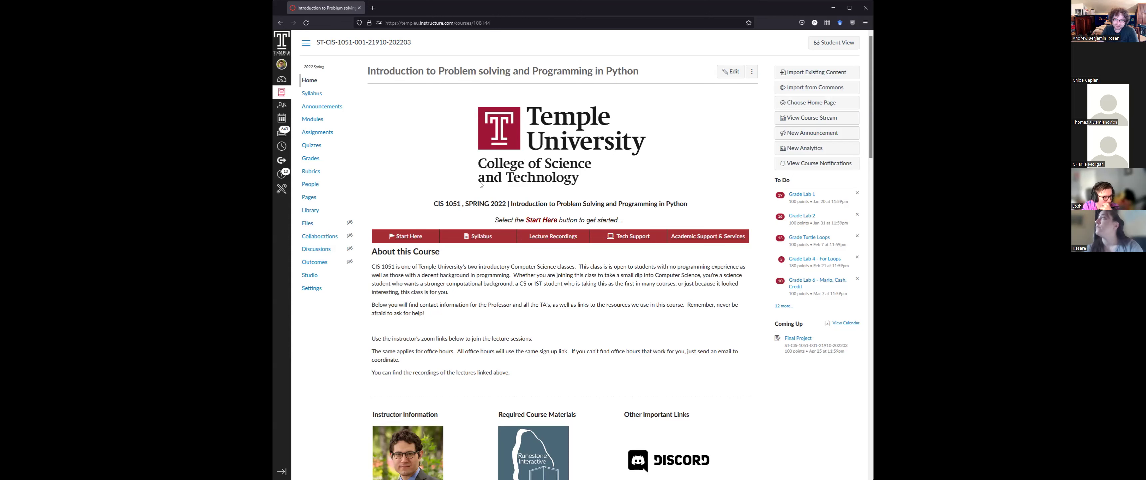
{"action": "scroll", "coordinate": [393, 294], "scroll_direction": "down", "scroll_amount": 5}
{"action": "scroll", "coordinate": [393, 293], "scroll_direction": "up", "scroll_amount": 5}
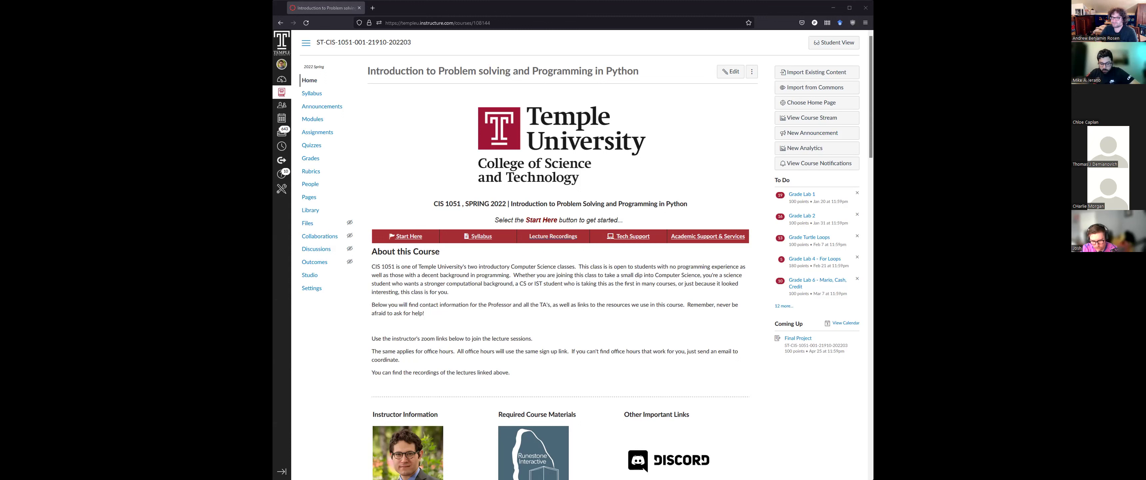
Open the Final Project assignment from the course's assignment list for editing
{"action": "left_click", "coordinate": [328, 135]}
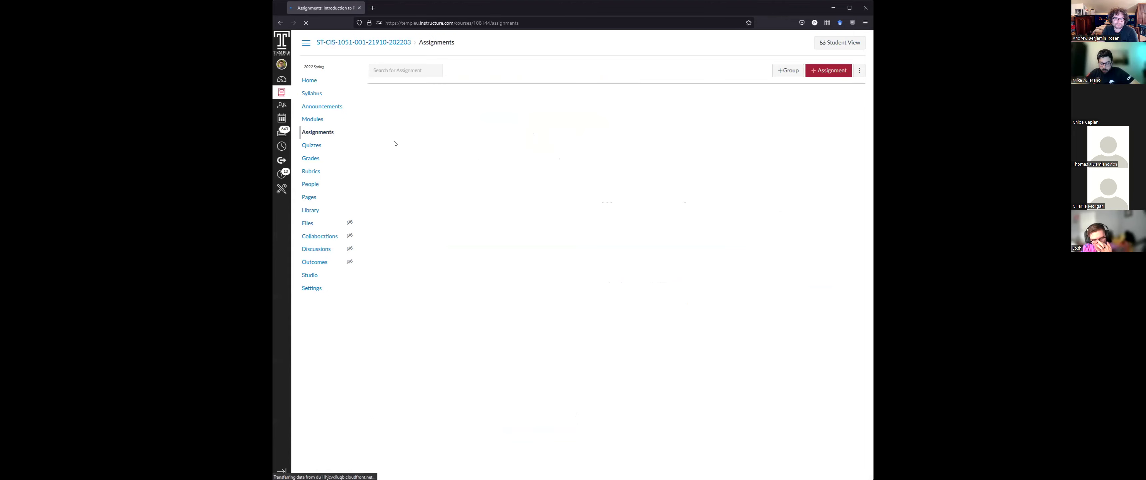
{"action": "scroll", "coordinate": [560, 316], "scroll_direction": "down", "scroll_amount": 15}
{"action": "scroll", "coordinate": [521, 335], "scroll_direction": "down", "scroll_amount": 3}
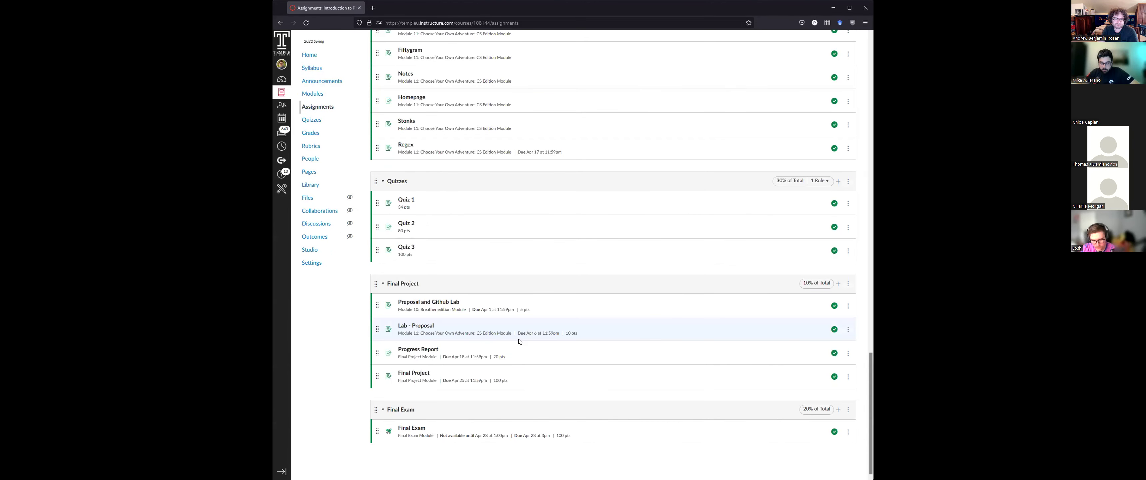
{"action": "left_click", "coordinate": [414, 373]}
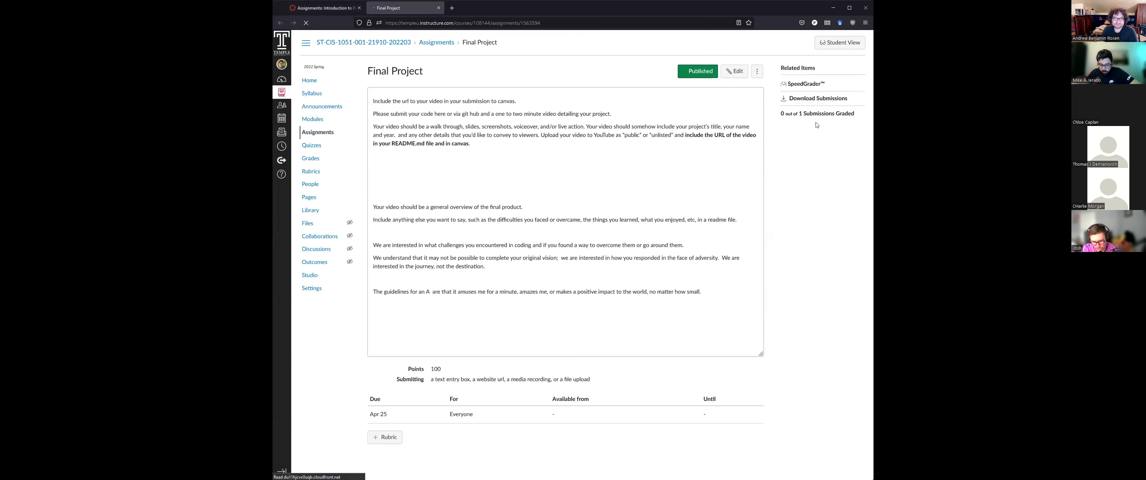
{"action": "left_click", "coordinate": [728, 72]}
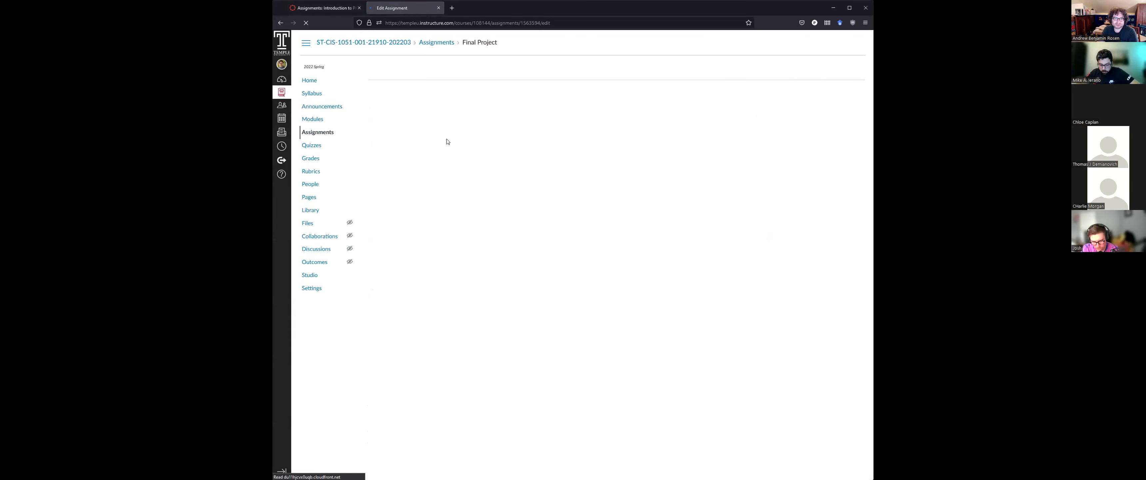
Replace "your code here or via" with "a link to you" in the description's code submission sentence
{"action": "mouse_move", "coordinate": [432, 171]}
{"action": "left_mouse_down"}
{"action": "mouse_move", "coordinate": [455, 172]}
{"action": "mouse_move", "coordinate": [410, 173]}
{"action": "mouse_move", "coordinate": [445, 172]}
{"action": "left_mouse_up"}
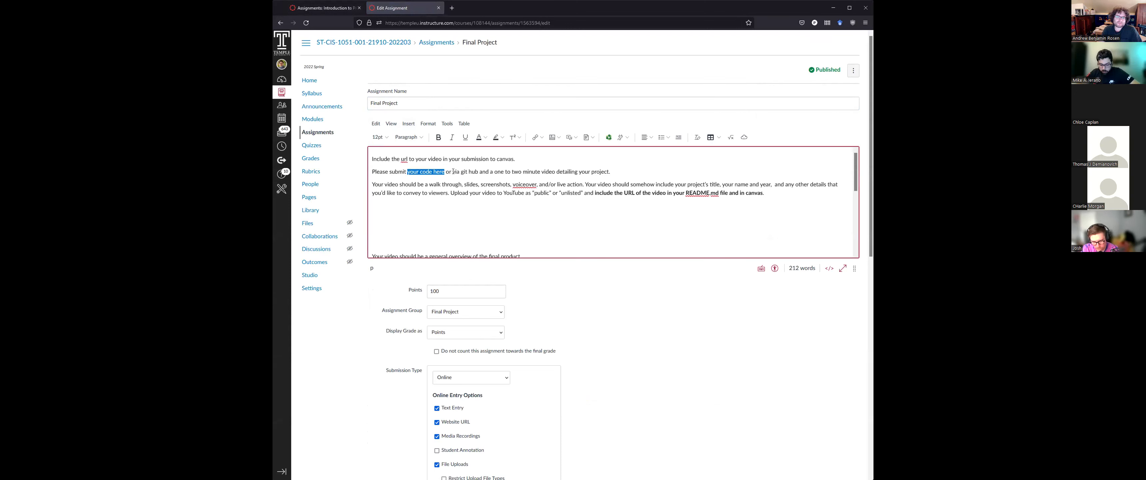
{"action": "type", "text": "a"}
{"action": "key", "text": "Delete"}
{"action": "key", "text": "Delete"}
{"action": "key", "text": "Delete"}
{"action": "key", "text": "Delete"}
{"action": "type", "text": "k"}
{"action": "key", "text": "BackSpace"}
{"action": "type", "text": "link "}
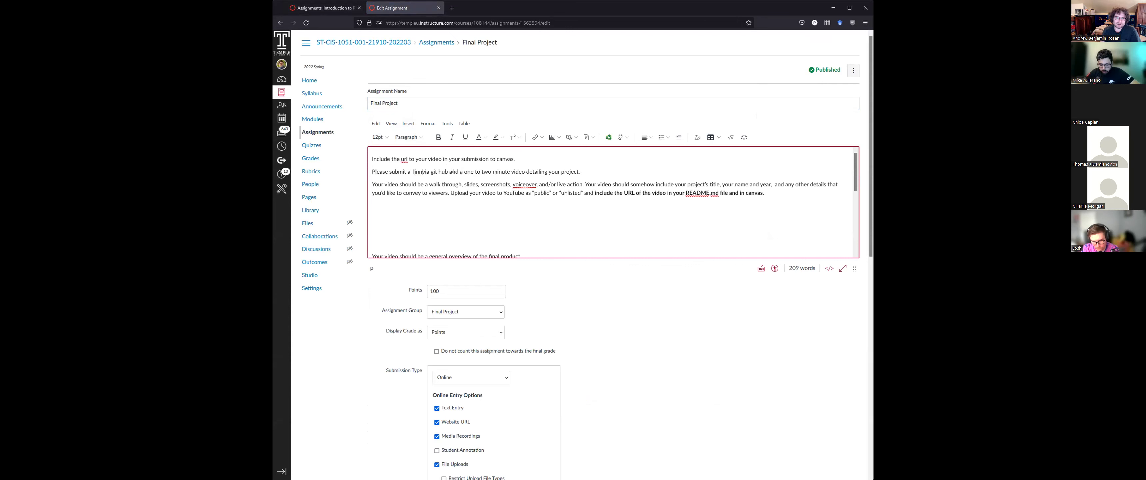
{"action": "type", "text": "to"}
{"action": "key", "text": "ctrl+shift+Right"}
{"action": "type", "text": "you"}
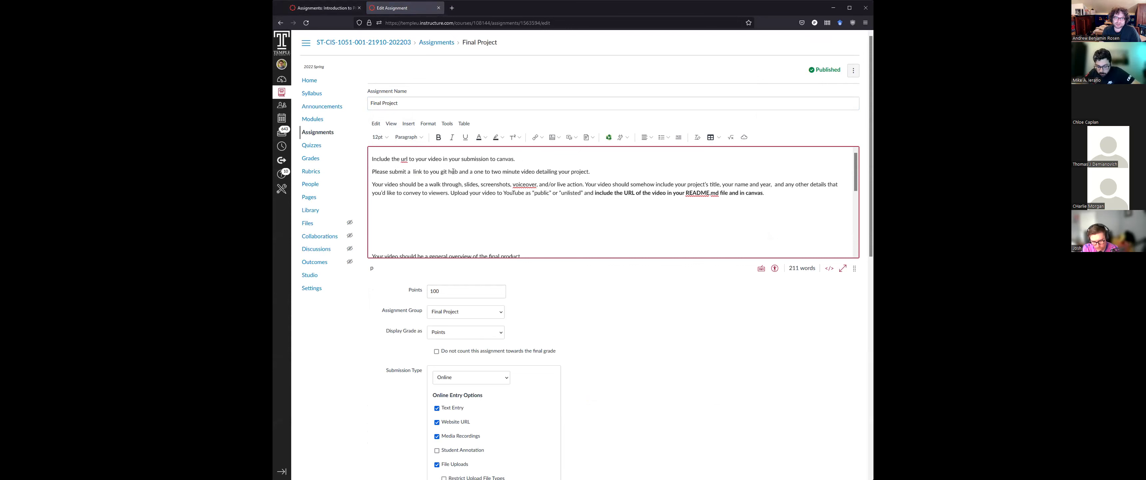
Change "git hub" to "github repo" in the code submission sentence
{"action": "key", "text": "ctrl+Right"}
{"action": "key", "text": "BackSpace"}
{"action": "type", "text": "repo"}
{"action": "type", "text": ", w"}
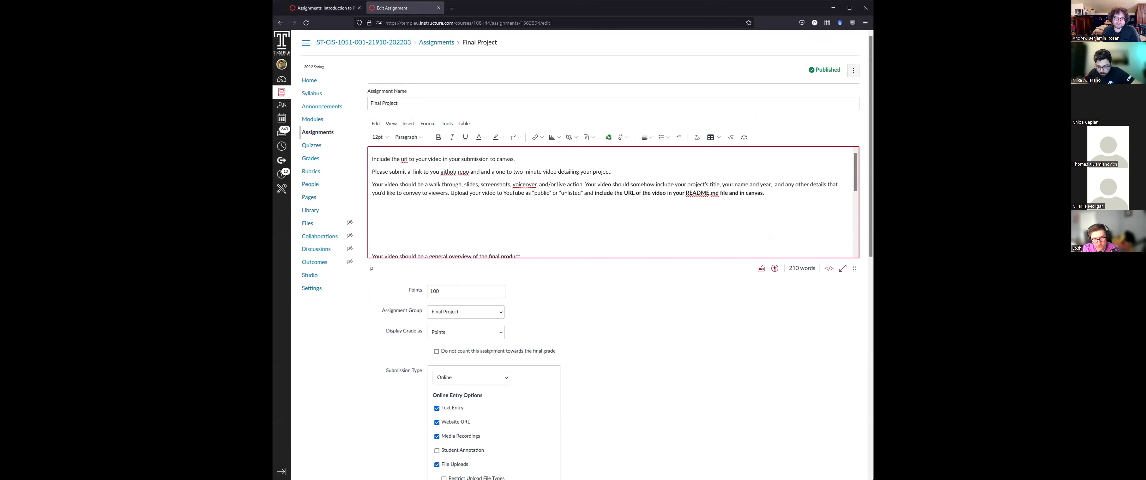
{"action": "type", "text": "here your"}
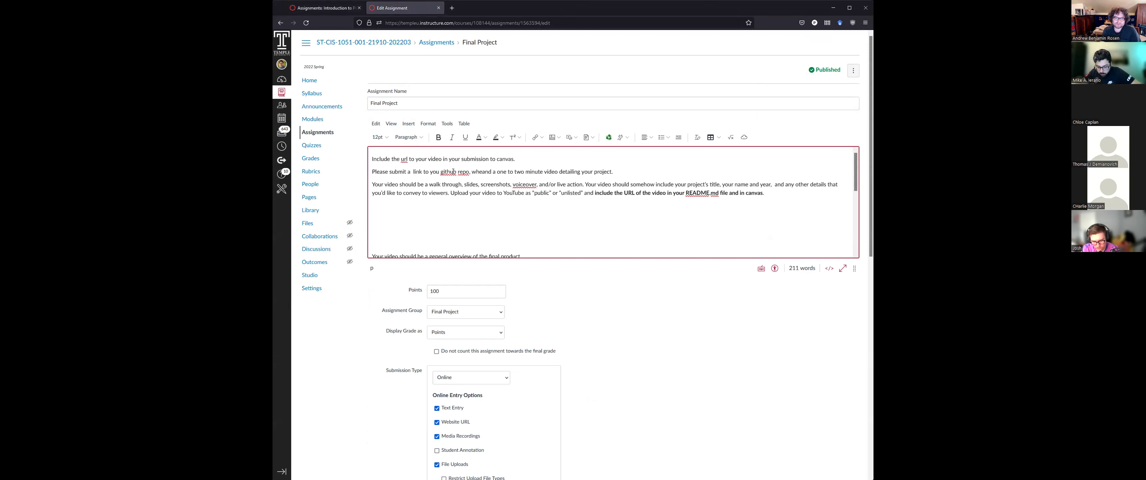
{"action": "key", "text": "BackSpace"}
{"action": "key", "text": "BackSpace"}
{"action": "key", "text": "BackSpace"}
{"action": "key", "text": "BackSpace"}
{"action": "key", "text": "BackSpace"}
{"action": "key", "text": "BackSpace"}
{"action": "key", "text": "BackSpace"}
{"action": "key", "text": "BackSpace"}
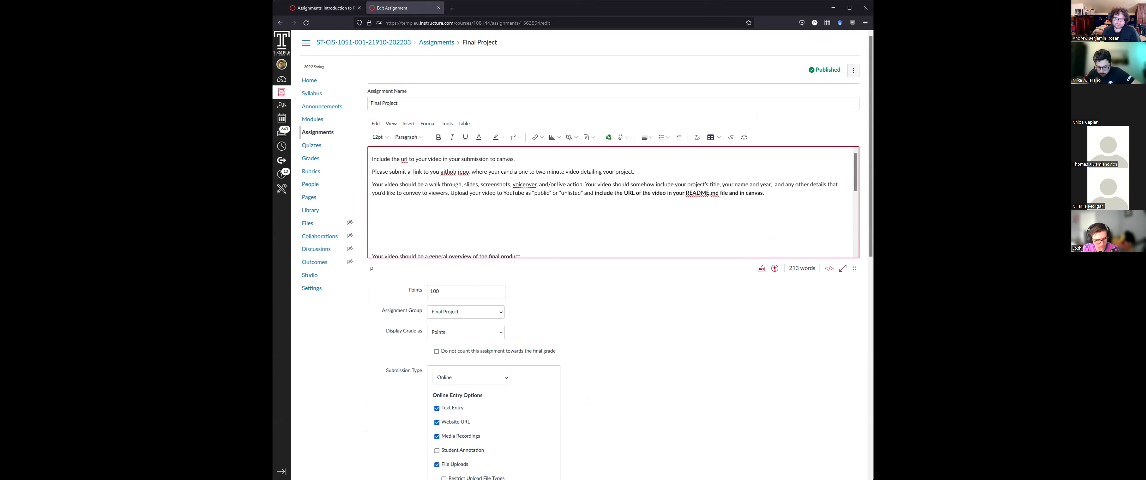
{"action": "key", "text": "BackSpace"}
{"action": "key", "text": "BackSpace"}
{"action": "key", "text": "BackSpace"}
{"action": "key", "text": "BackSpace"}
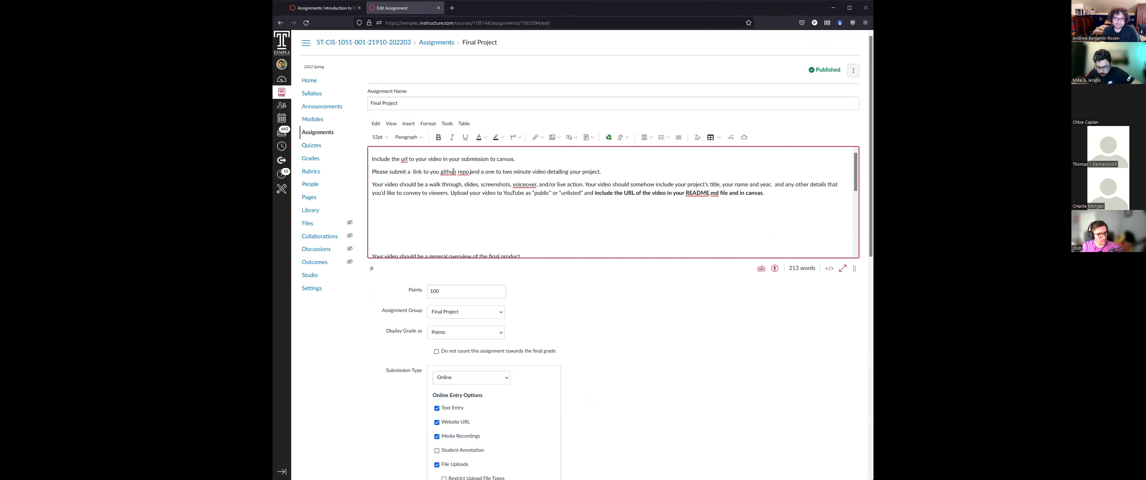
Finish the repo sentence with "where your code is hosted." and move the remaining video text to a new paragraph
{"action": "type", "text": "where"}
{"action": "type", "text": " your code is"}
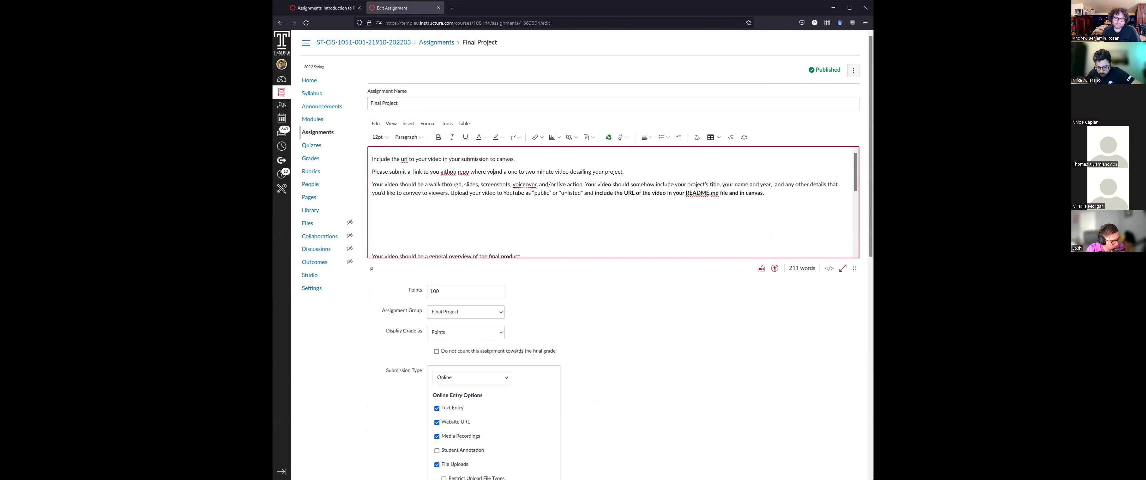
{"action": "type", "text": " hosted."}
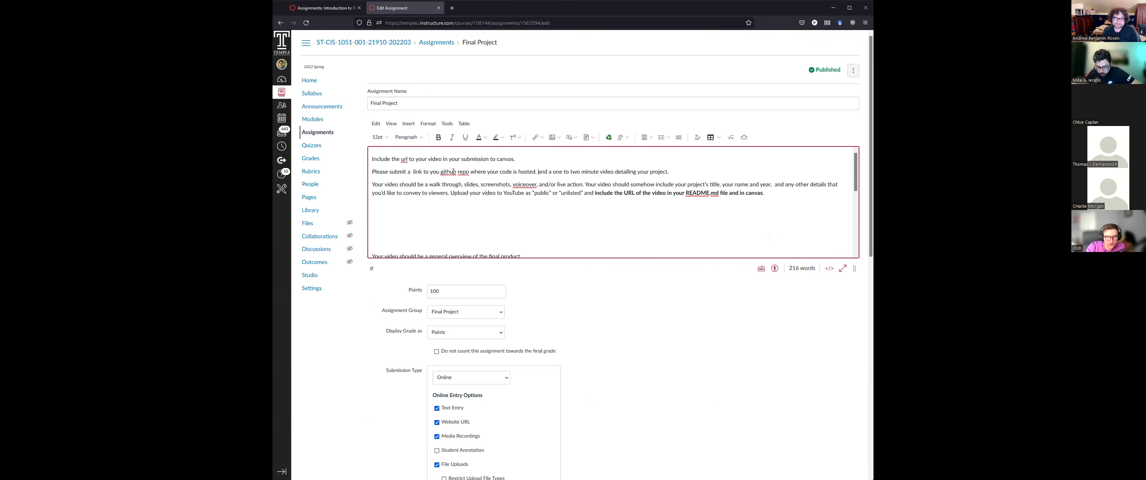
{"action": "key", "text": "shift+Return"}
{"action": "key", "text": "Return"}
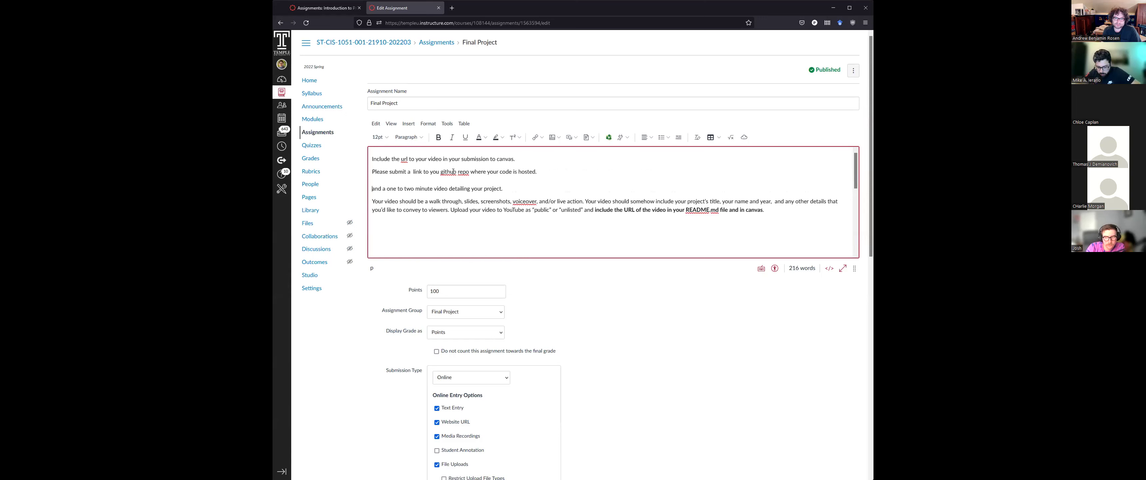
Replace "and a" at the start of the video paragraph with "You should submit a"
{"action": "type", "text": "You should"}
{"action": "key", "text": "ctrl+shift+Right"}
{"action": "key", "text": "ctrl+shift+Right"}
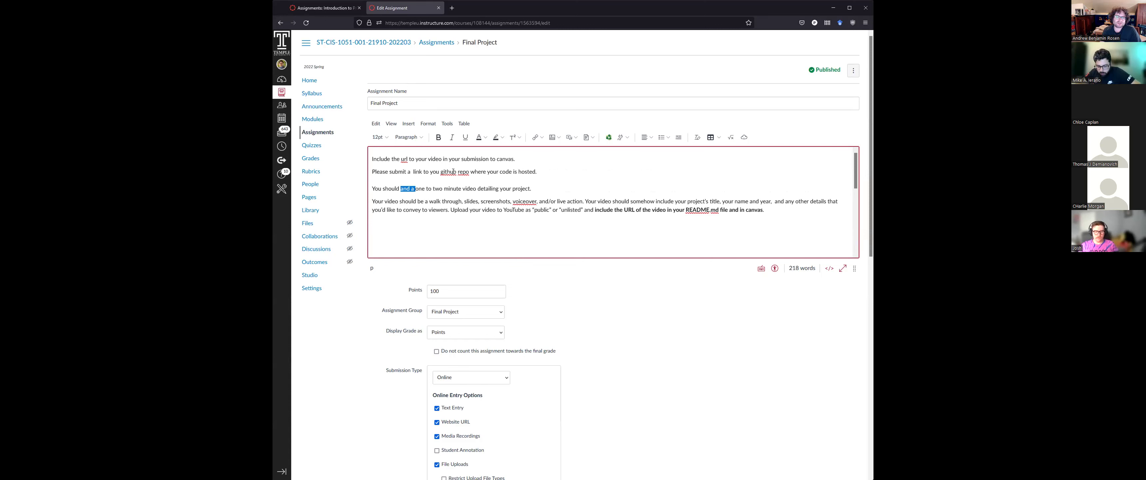
{"action": "type", "text": "submit a"}
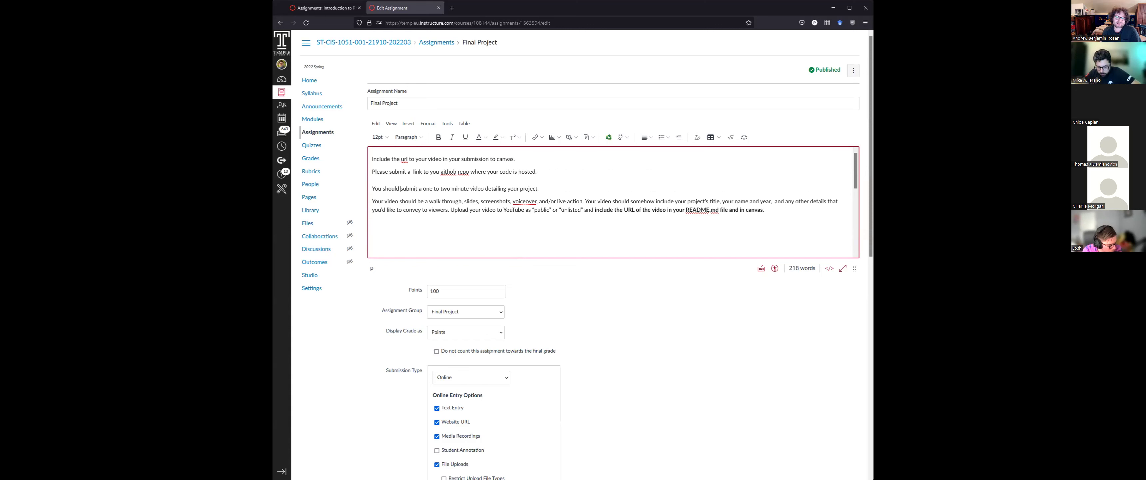
Replace "should" with "must also" in the sentence about submitting the one to two minute video
{"action": "key", "text": "ctrl+Left"}
{"action": "key", "text": "ctrl+Left"}
{"action": "key", "text": "ctrl+shift+Left"}
{"action": "type", "text": "mus"}
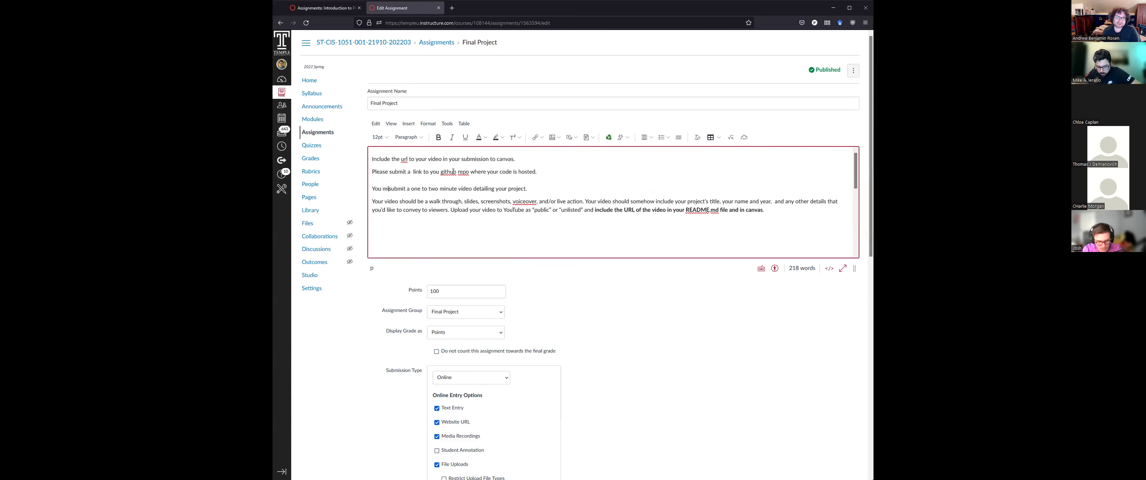
{"action": "type", "text": "t also"}
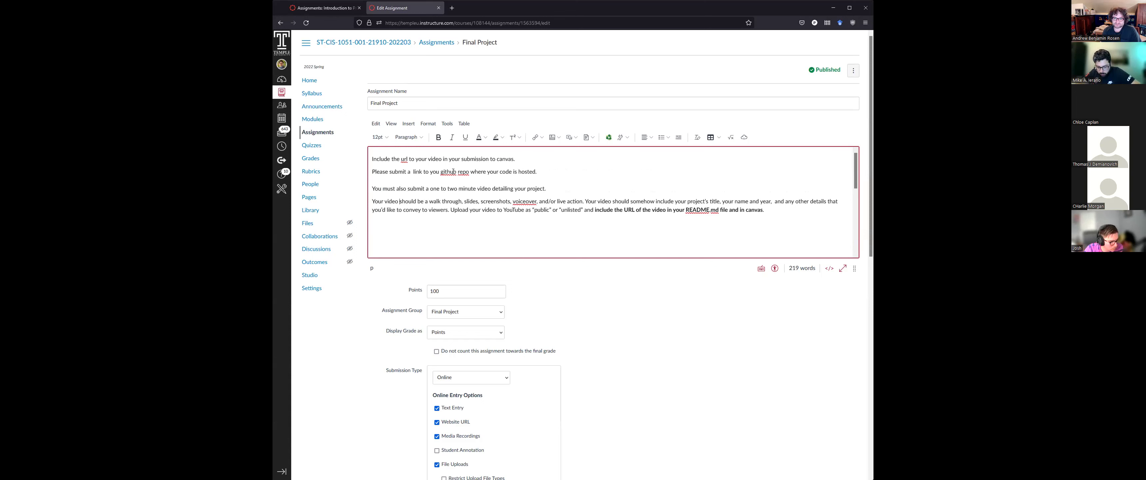
Continue the video paragraph with "This video can be uploaded to canvas or submitted to"
{"action": "type", "text": "This"}
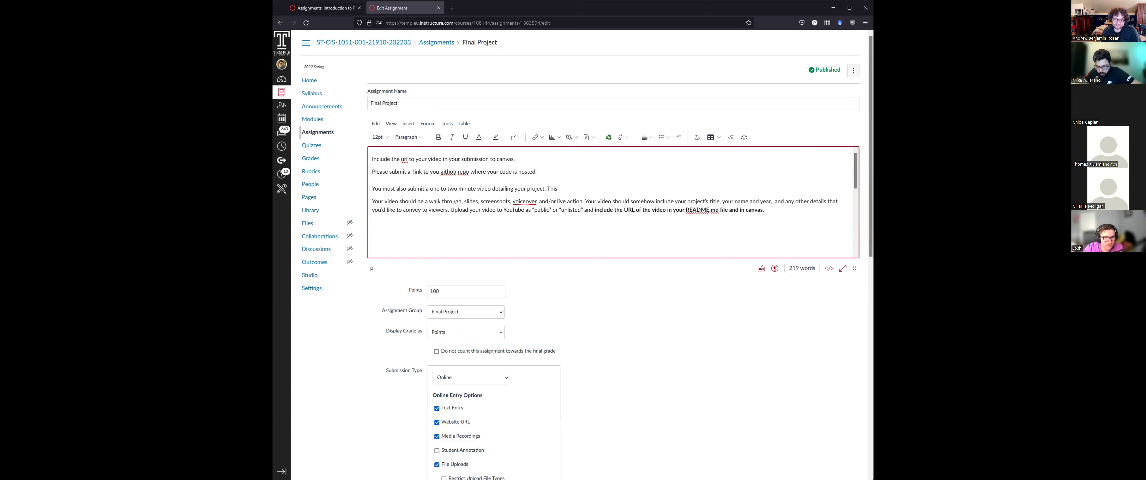
{"action": "type", "text": " video can b"}
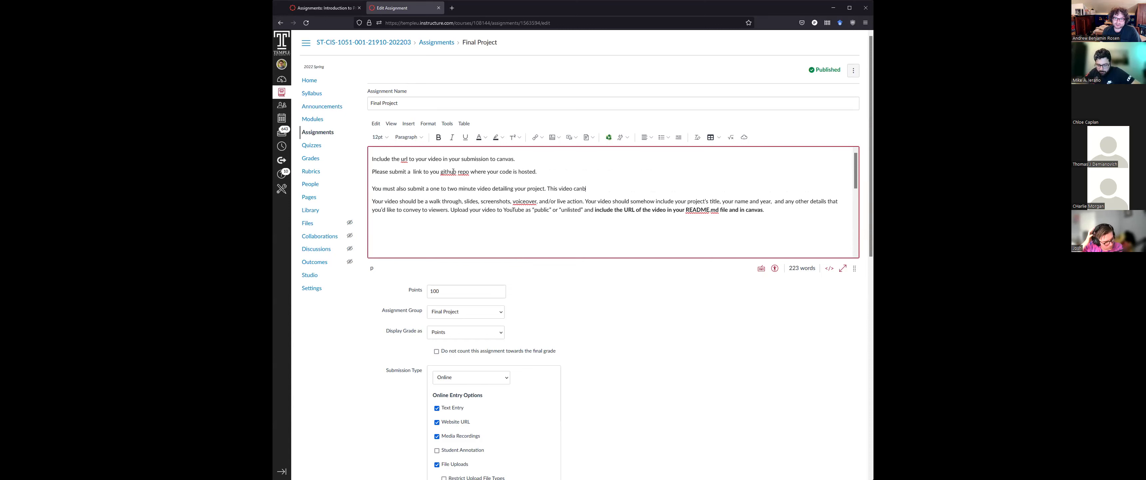
{"action": "type", "text": "e uploaded "}
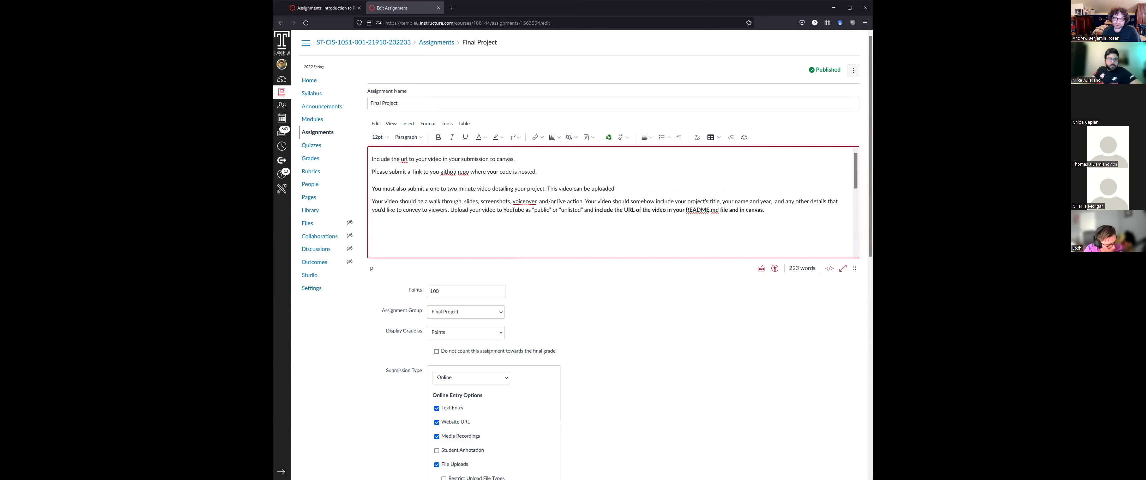
{"action": "type", "text": "to canvas o"}
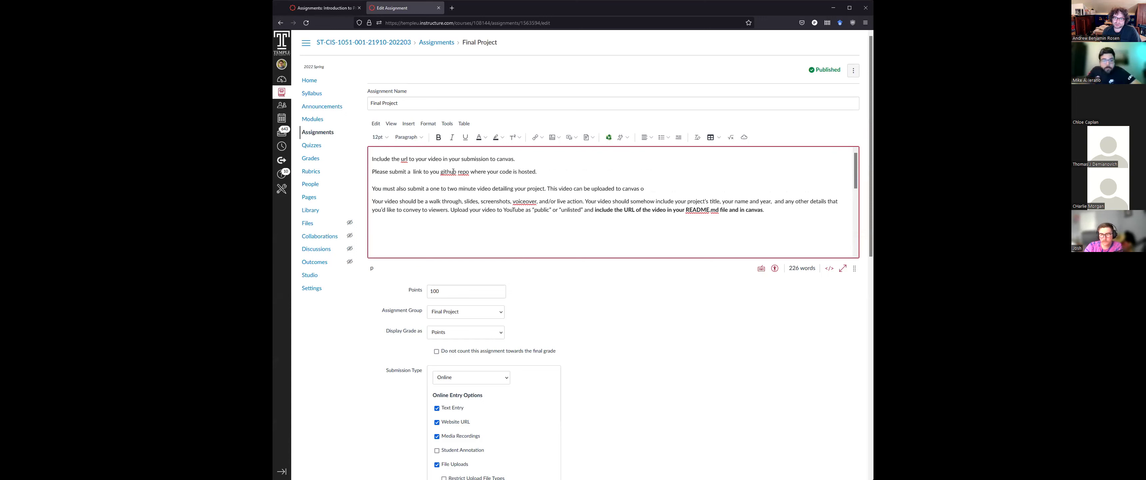
{"action": "type", "text": "r submitt"}
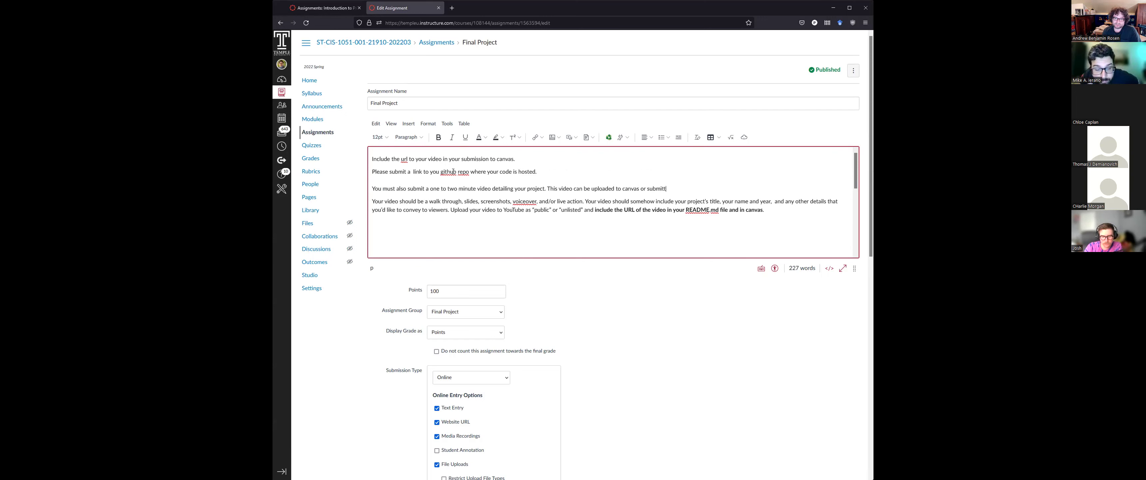
{"action": "type", "text": "ed to"}
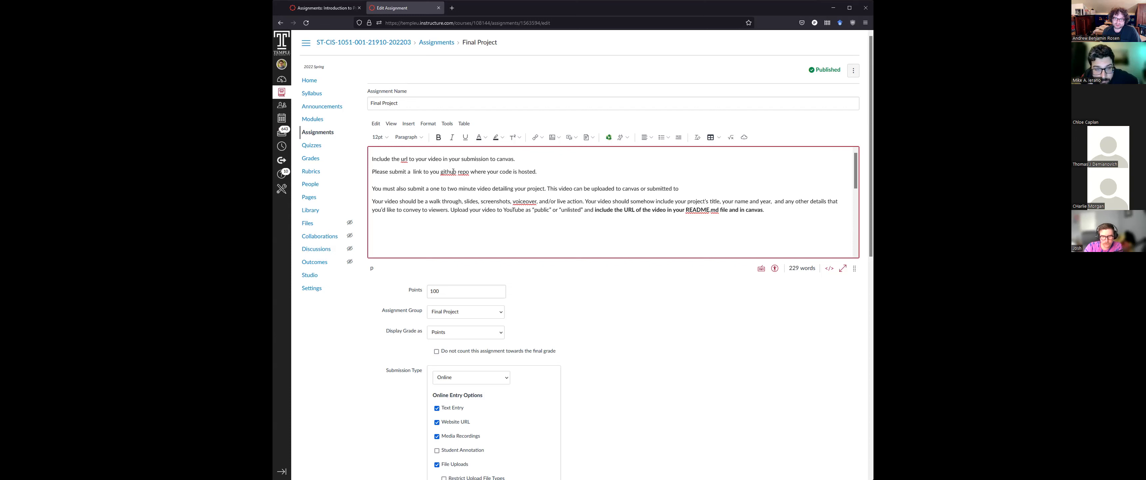
Replace "submitted to" with "linked to elsewhere, so long as it is obvious and easy for us to find." in the video paragraph
{"action": "key", "text": "BackSpace"}
{"action": "key", "text": "BackSpace"}
{"action": "key", "text": "BackSpace"}
{"action": "key", "text": "BackSpace"}
{"action": "key", "text": "BackSpace"}
{"action": "key", "text": "BackSpace"}
{"action": "key", "text": "BackSpace"}
{"action": "key", "text": "BackSpace"}
{"action": "key", "text": "BackSpace"}
{"action": "key", "text": "BackSpace"}
{"action": "key", "text": "BackSpace"}
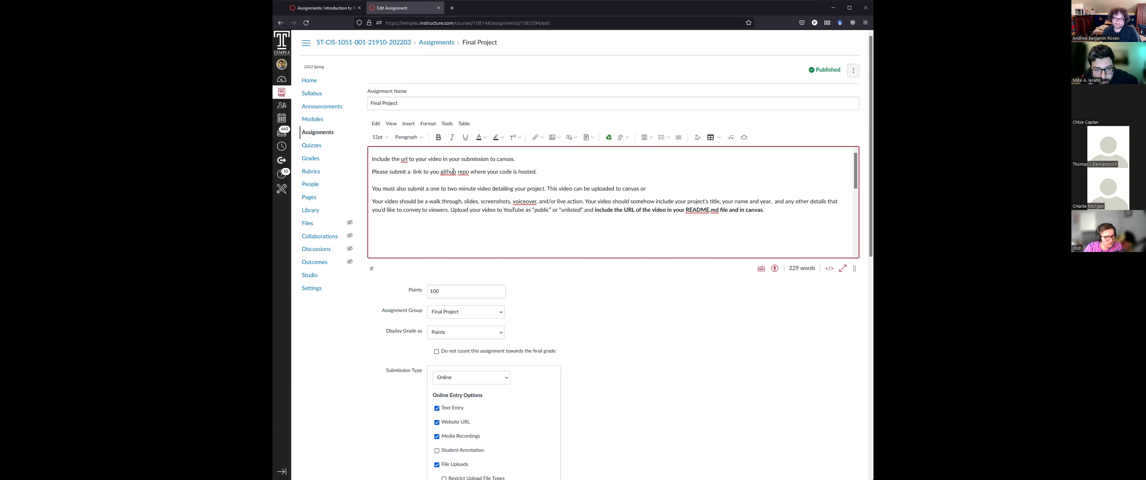
{"action": "type", "text": "inked t"}
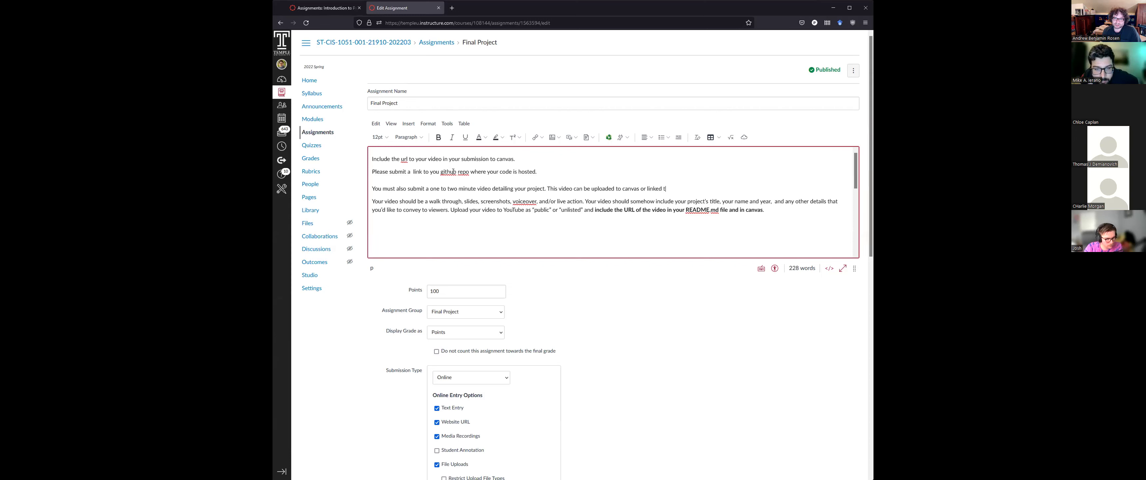
{"action": "type", "text": "o elsewhere, so long as it is obv"}
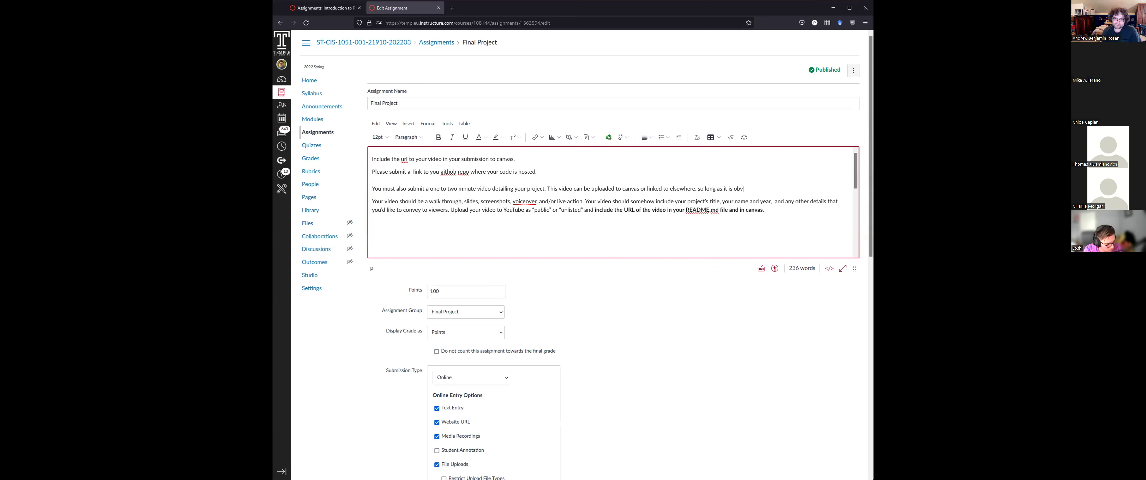
{"action": "type", "text": "ious and "}
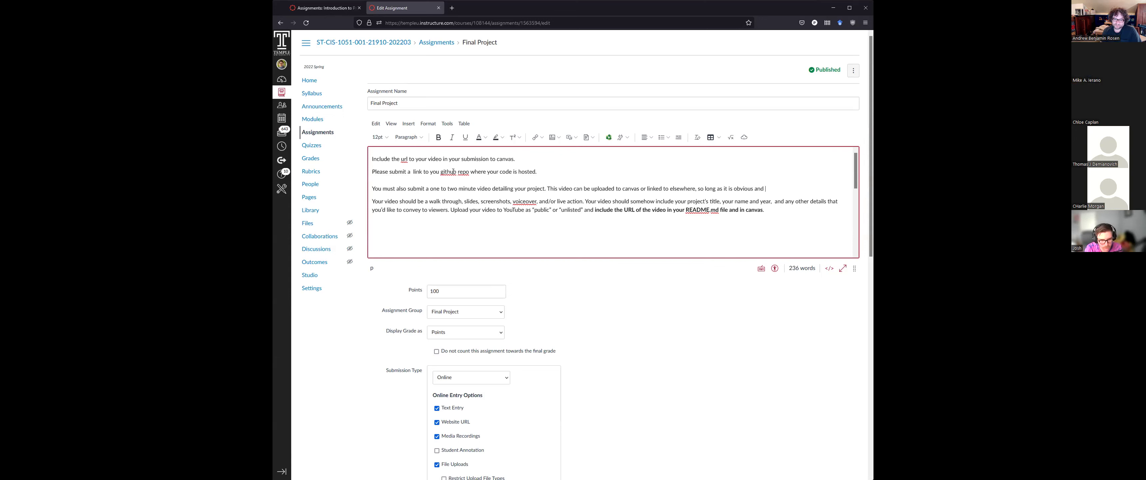
{"action": "type", "text": "easy for us to find."}
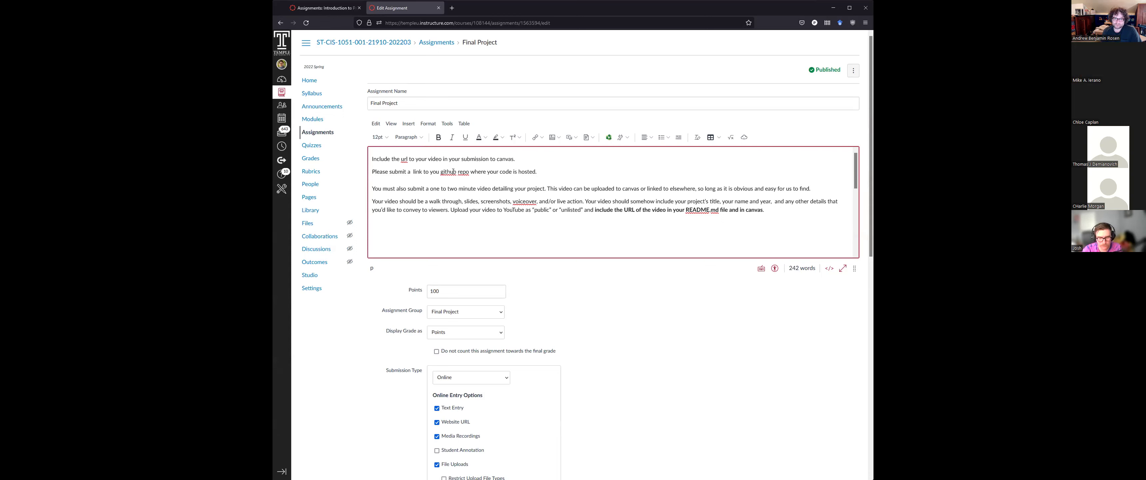
Remove the blank line above the video sentence and the extra space before "link" in the repo sentence
{"action": "key", "text": "Return"}
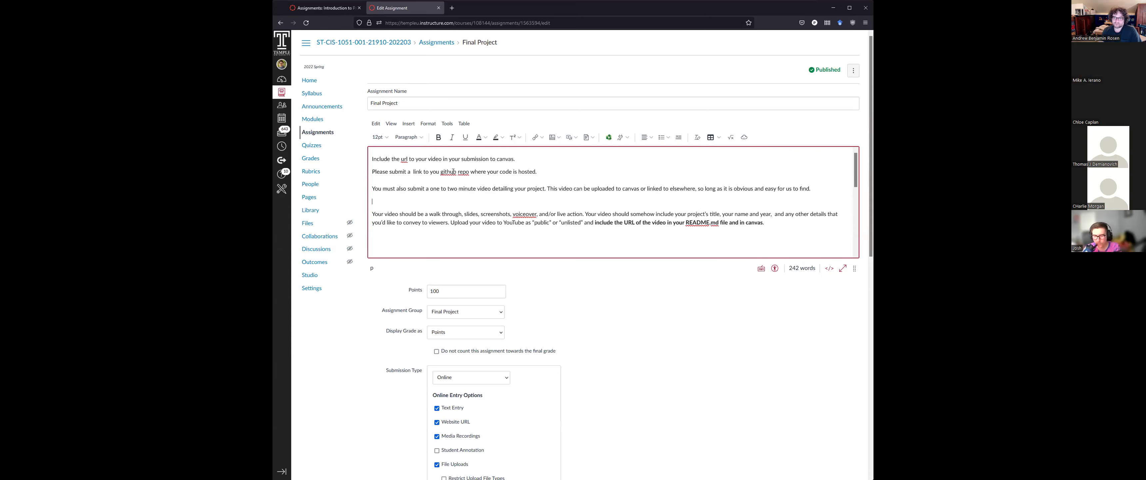
{"action": "key", "text": "BackSpace"}
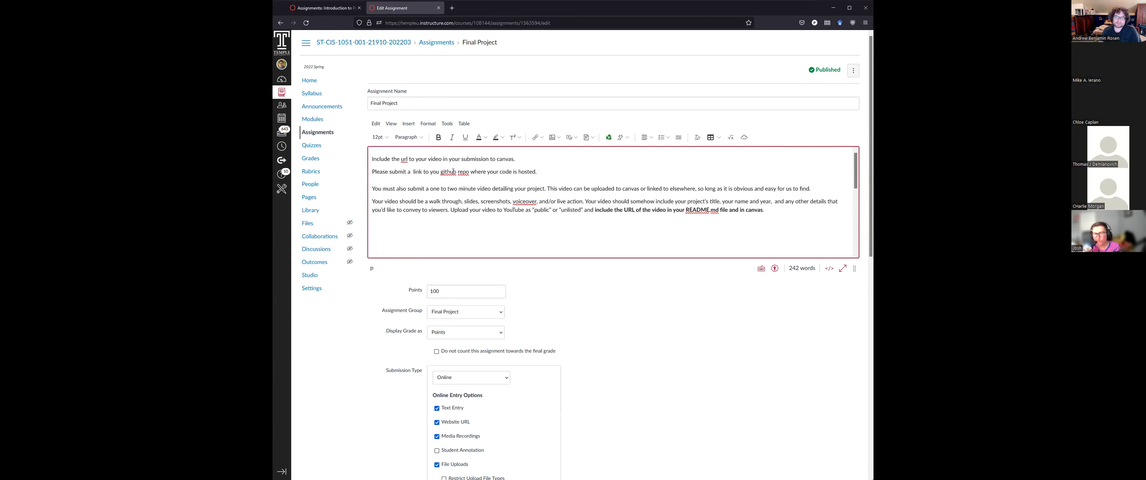
{"action": "key", "text": "BackSpace"}
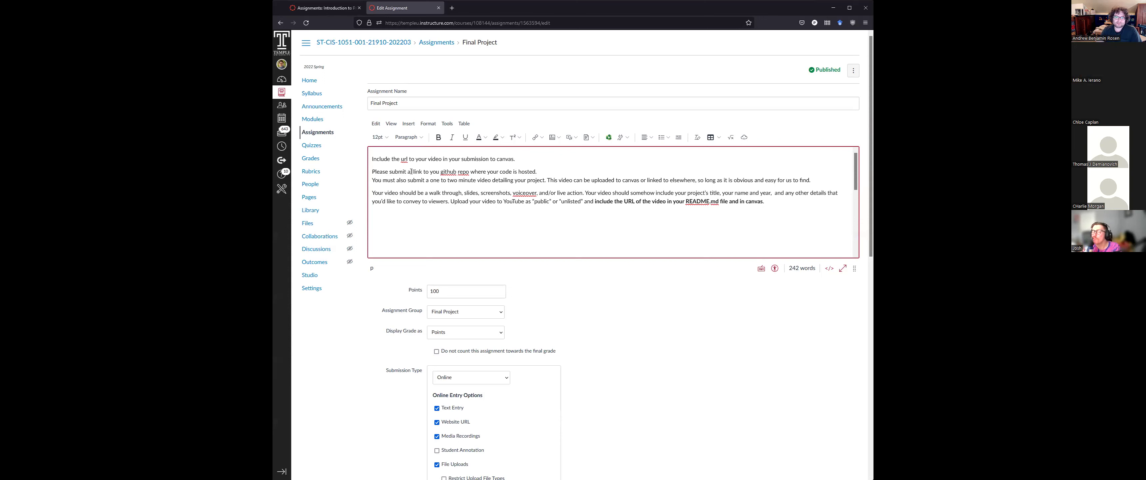
{"action": "key", "text": "BackSpace"}
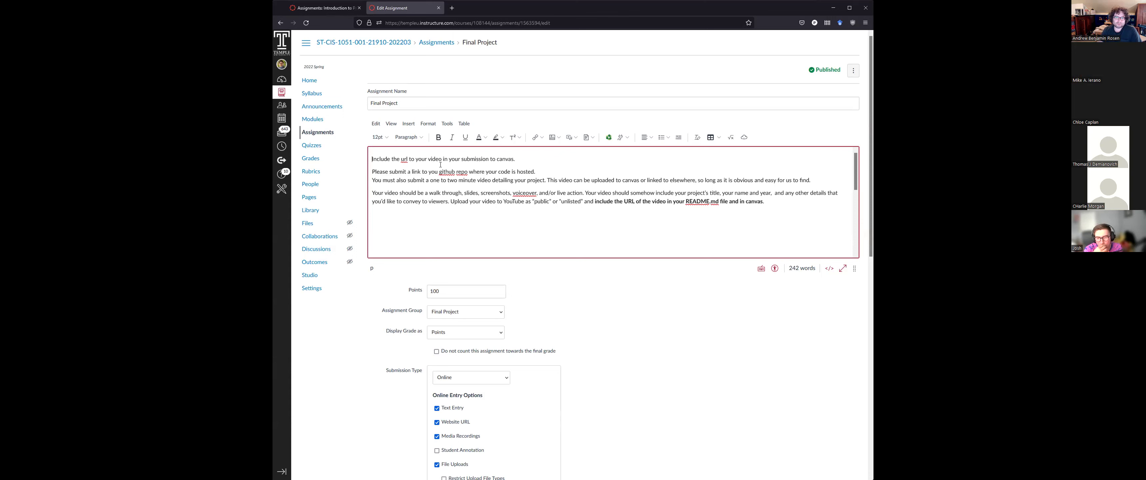
Move the sentence "Include the url to your video in your submission to canvas." onto its own line below the two minute video sentence
{"action": "triple_click", "coordinate": [441, 164]}
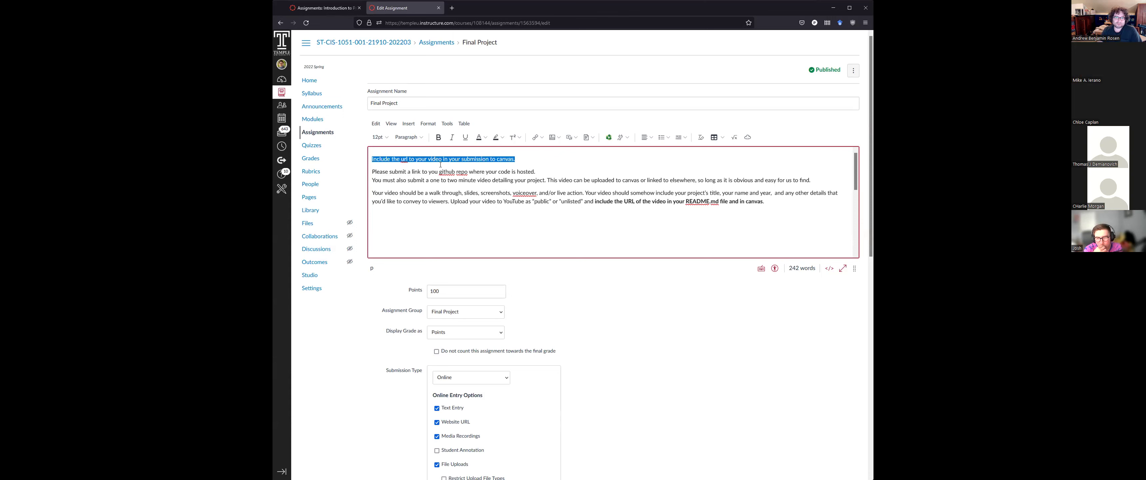
{"action": "key", "text": "BackSpace"}
{"action": "key", "text": "Return"}
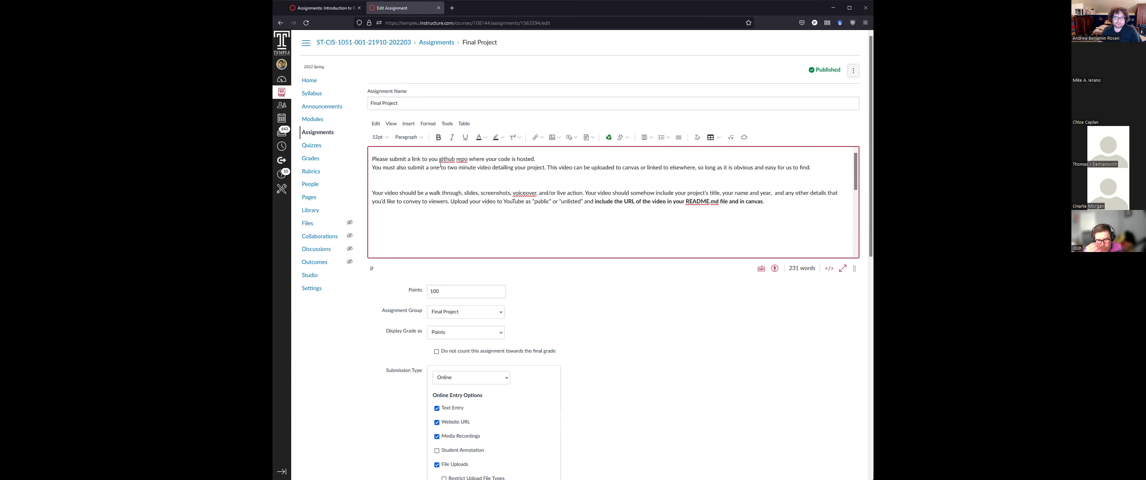
{"action": "key", "text": "ctrl+z"}
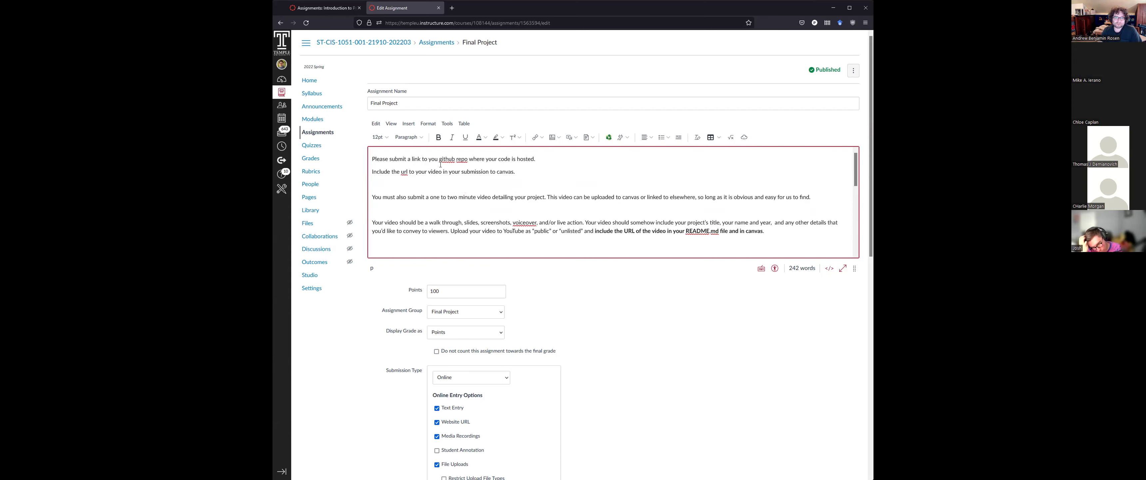
{"action": "key", "text": "ctrl+y"}
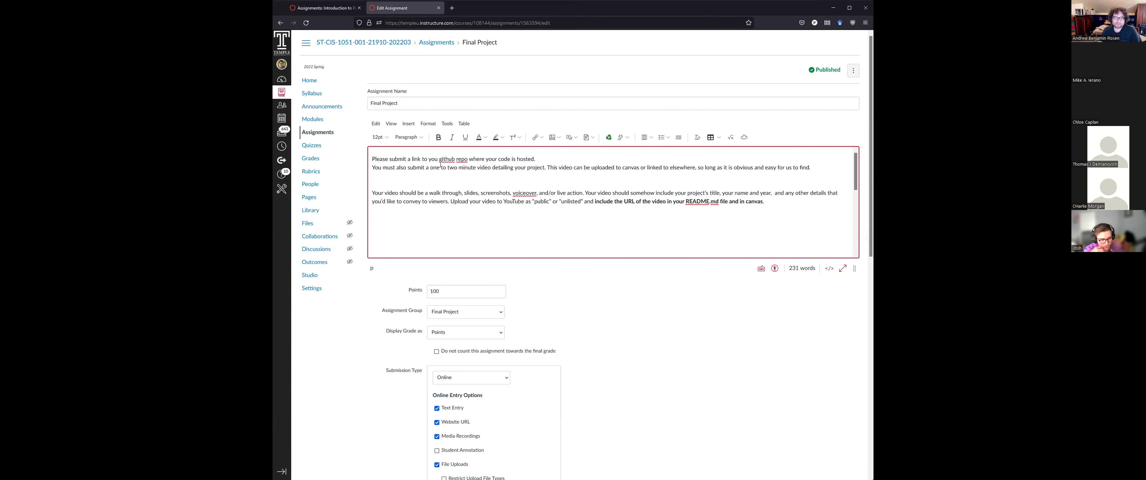
{"action": "key", "text": "ctrl+z"}
{"action": "key", "text": "BackSpace"}
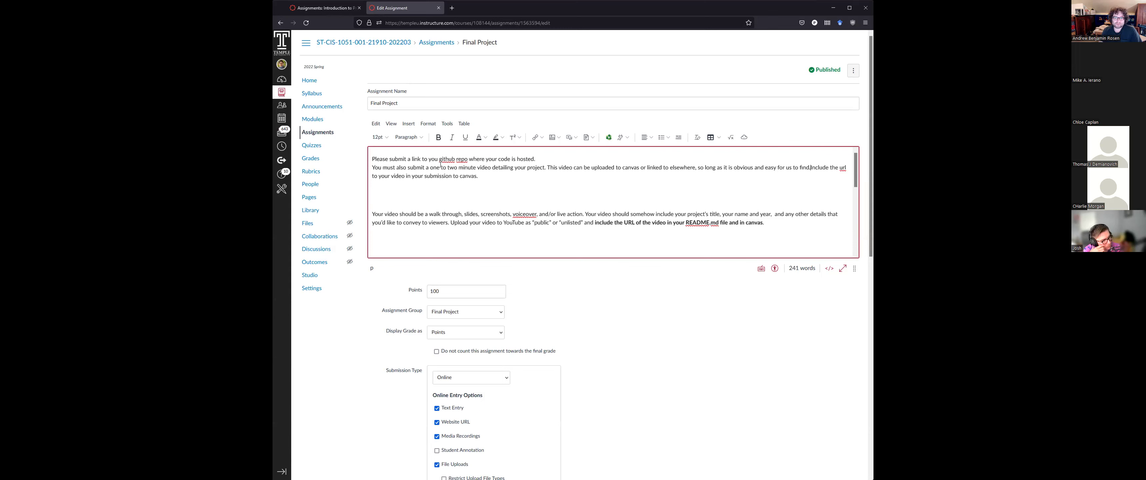
{"action": "key", "text": "Return"}
Check the end of the Final Project instructions and save the assignment
{"action": "key", "text": "ctrl+End"}
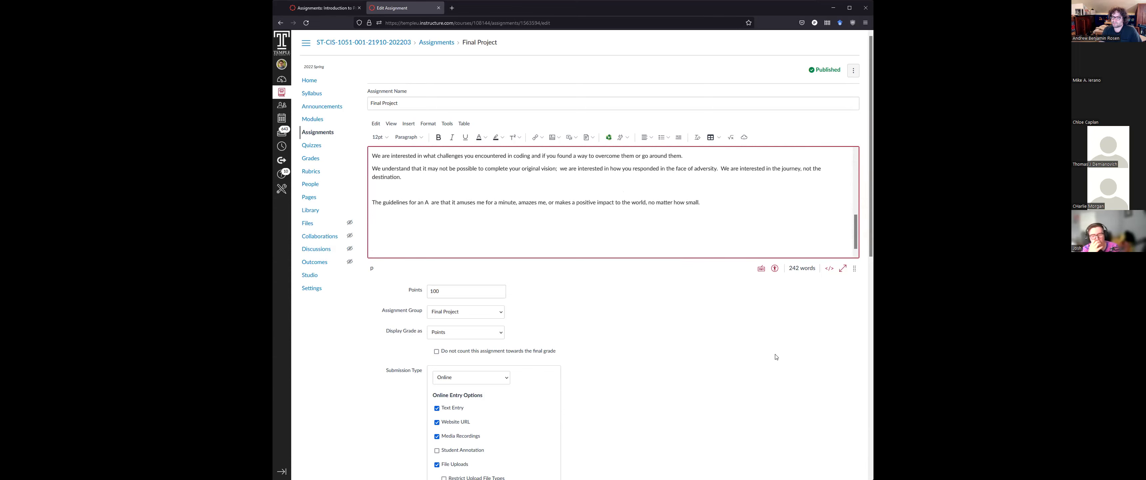
{"action": "scroll", "coordinate": [795, 406], "scroll_direction": "down", "scroll_amount": 3}
{"action": "scroll", "coordinate": [796, 406], "scroll_direction": "down", "scroll_amount": 8}
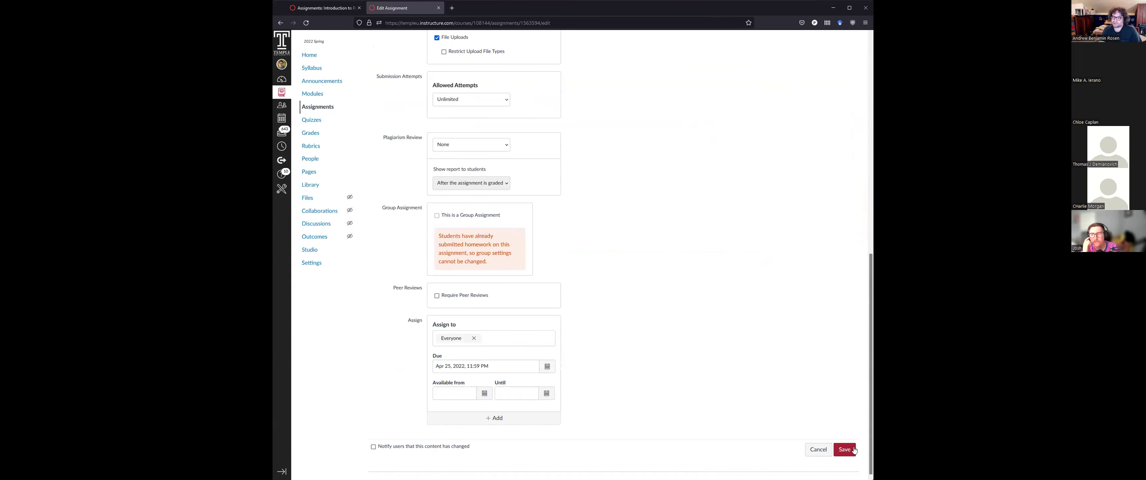
{"action": "left_click", "coordinate": [839, 449]}
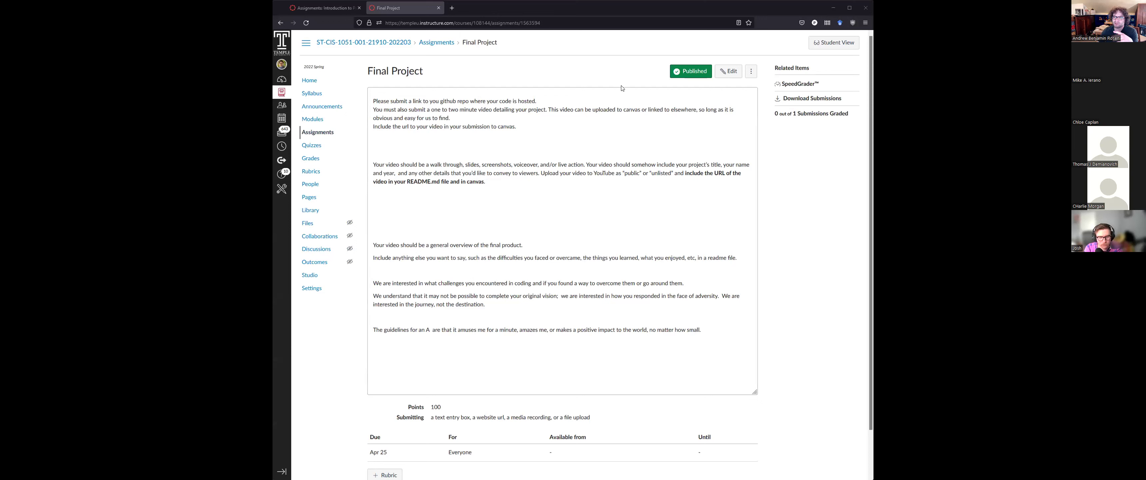
Search the web for "obs project" in a new browser tab and open the Open Broadcaster Software site
{"action": "left_click", "coordinate": [457, 12]}
{"action": "type", "text": "obs"}
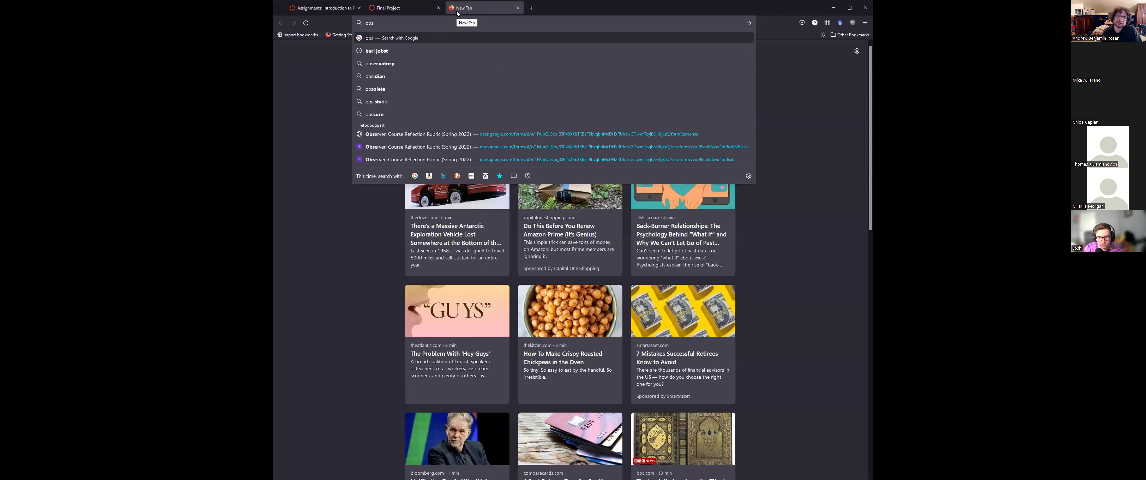
{"action": "type", "text": " pro"}
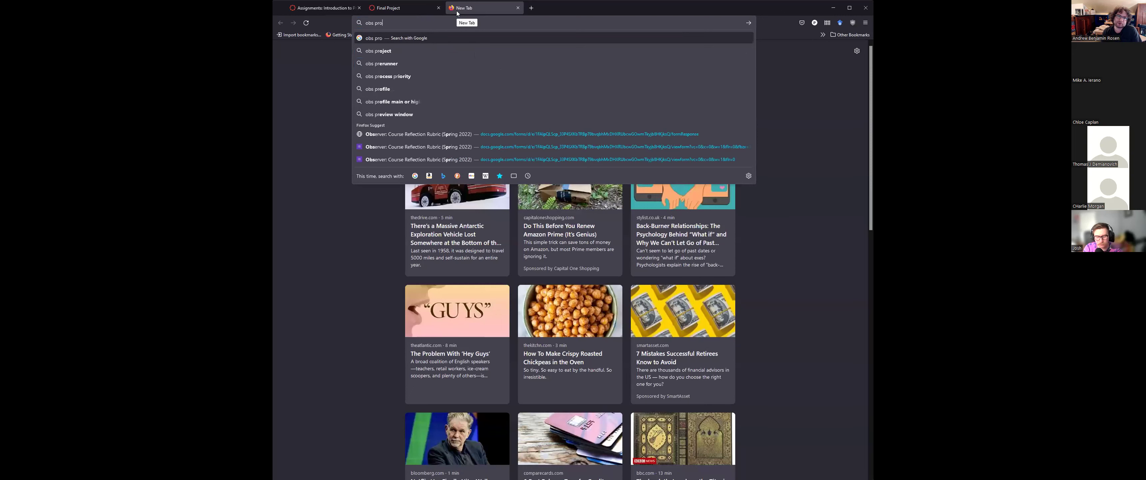
{"action": "key", "text": "Return"}
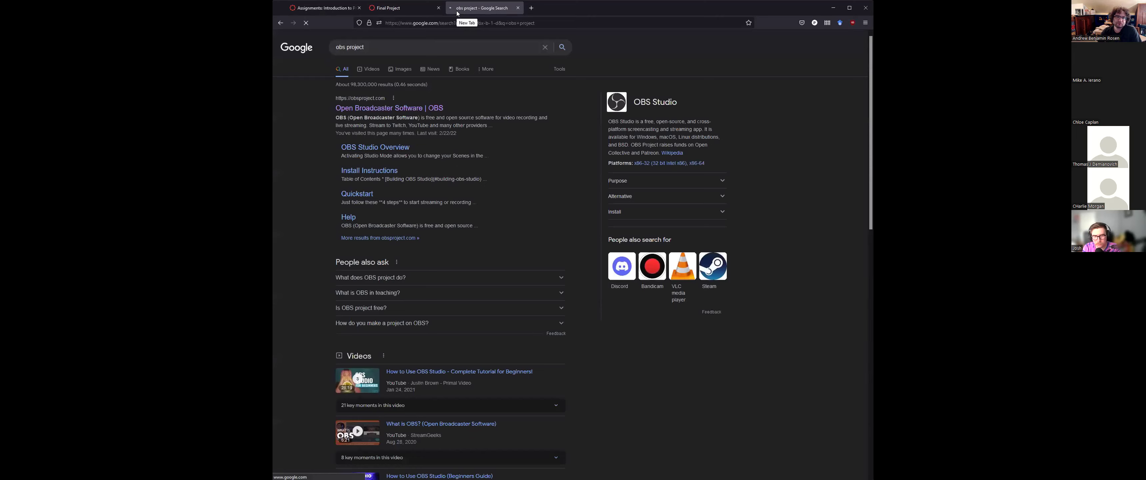
{"action": "left_click", "coordinate": [405, 107]}
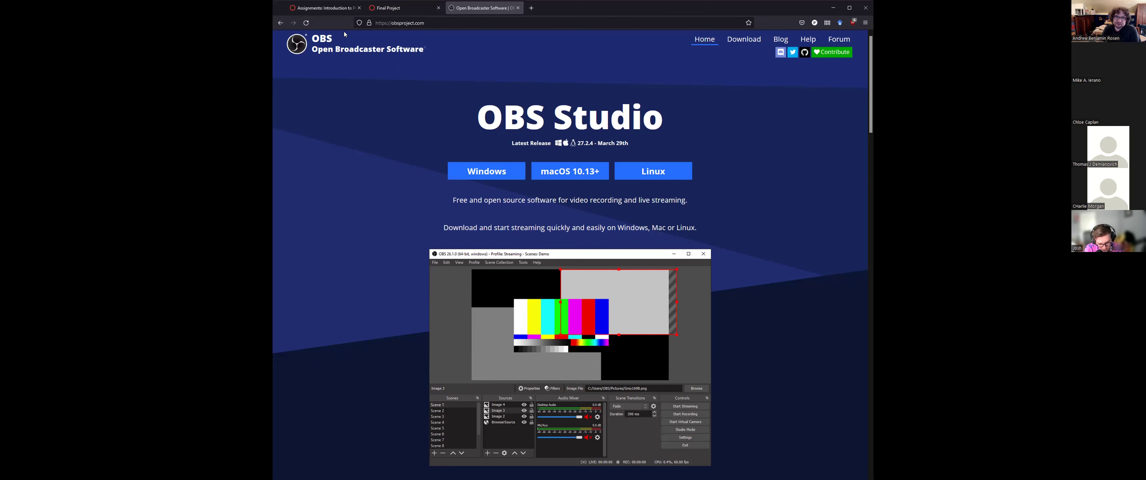
Return to the course's assignments list and review its groups from Solo Exercises through Final Exam
{"action": "left_click", "coordinate": [329, 8]}
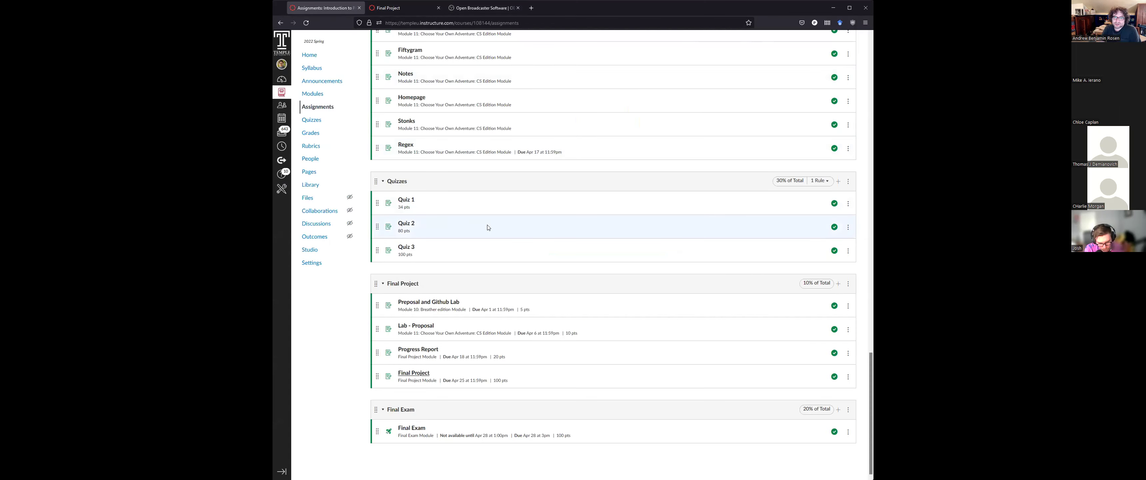
{"action": "scroll", "coordinate": [488, 228], "scroll_direction": "up", "scroll_amount": 3}
{"action": "scroll", "coordinate": [768, 256], "scroll_direction": "up", "scroll_amount": 15}
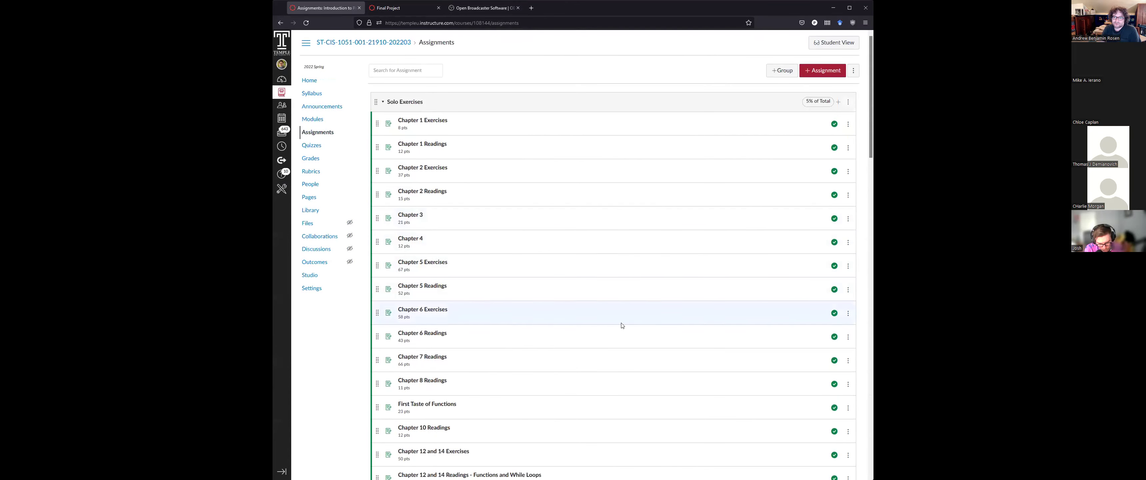
{"action": "scroll", "coordinate": [659, 316], "scroll_direction": "down", "scroll_amount": 5}
{"action": "scroll", "coordinate": [655, 312], "scroll_direction": "up", "scroll_amount": 4}
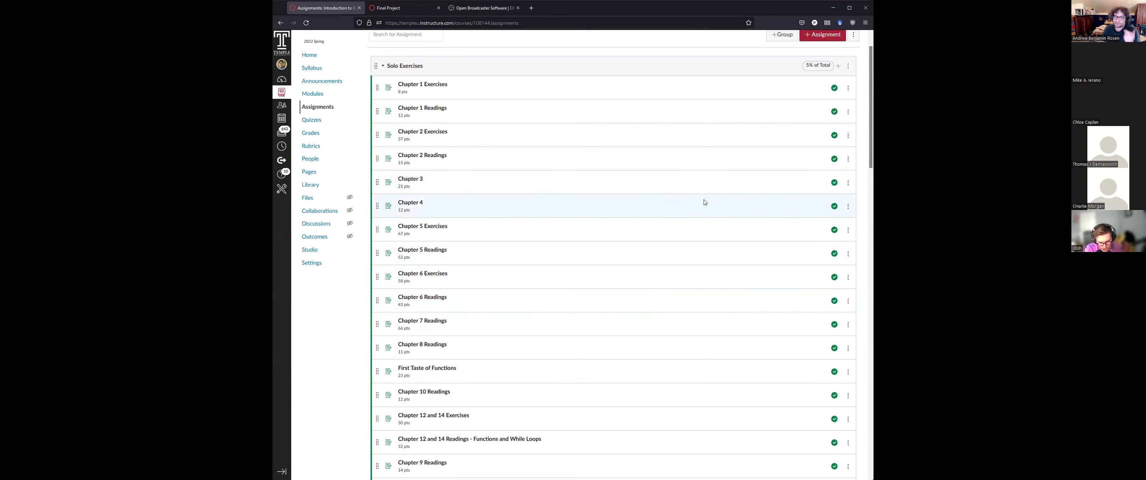
{"action": "scroll", "coordinate": [578, 285], "scroll_direction": "down", "scroll_amount": 2}
{"action": "scroll", "coordinate": [570, 281], "scroll_direction": "up", "scroll_amount": 3}
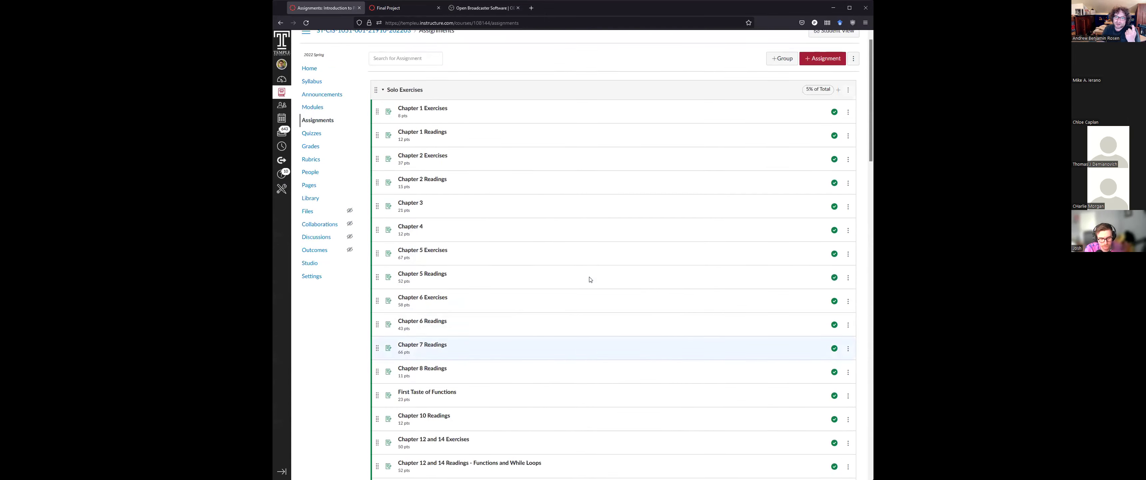
{"action": "scroll", "coordinate": [552, 251], "scroll_direction": "down", "scroll_amount": 5}
{"action": "scroll", "coordinate": [555, 257], "scroll_direction": "down", "scroll_amount": 9}
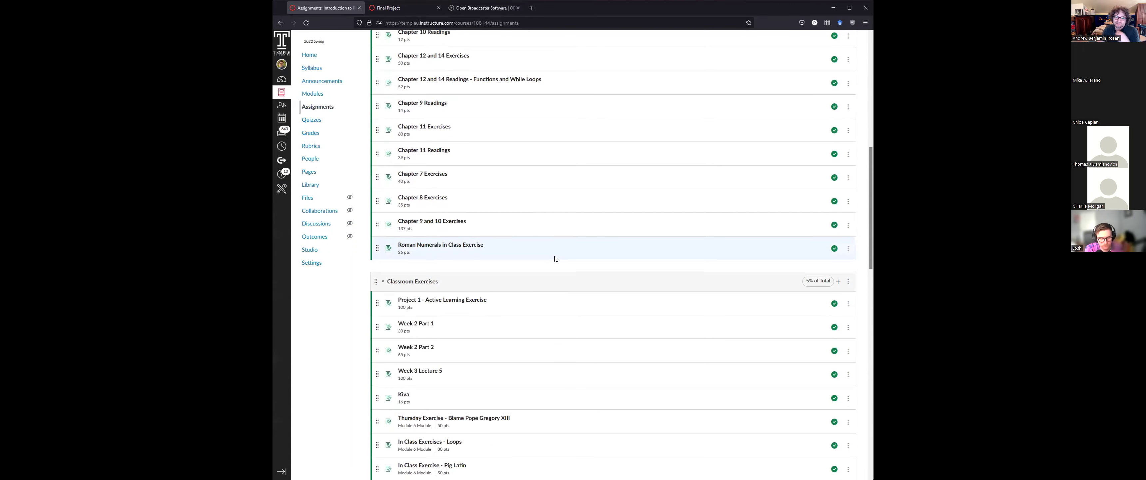
{"action": "scroll", "coordinate": [573, 251], "scroll_direction": "up", "scroll_amount": 4}
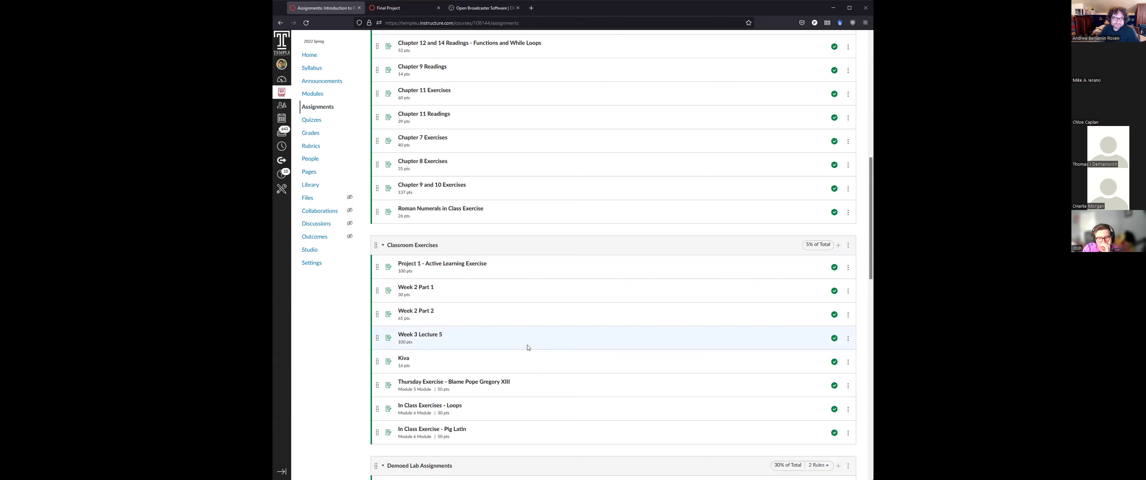
{"action": "scroll", "coordinate": [529, 344], "scroll_direction": "down", "scroll_amount": 5}
{"action": "scroll", "coordinate": [564, 263], "scroll_direction": "down", "scroll_amount": 6}
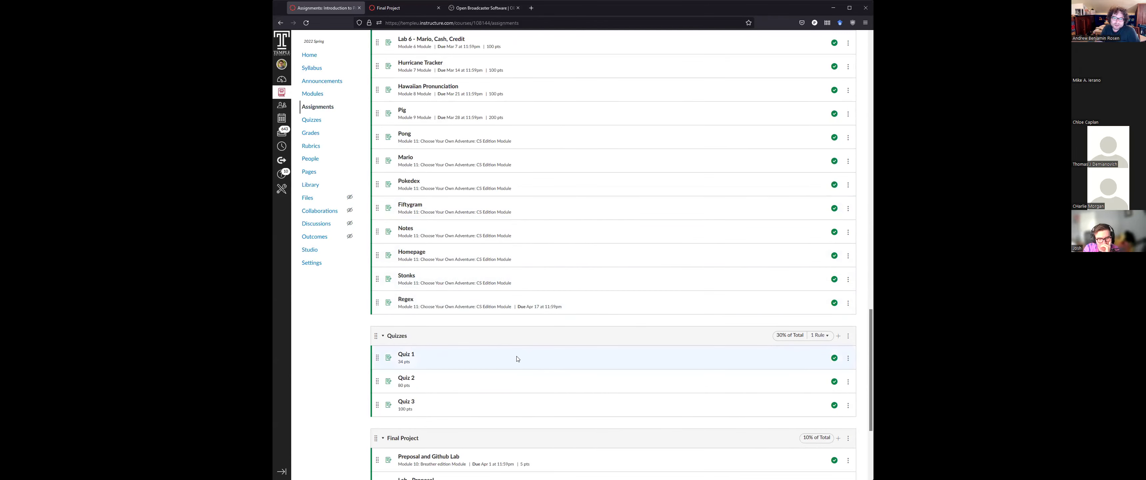
{"action": "scroll", "coordinate": [512, 365], "scroll_direction": "down", "scroll_amount": 3}
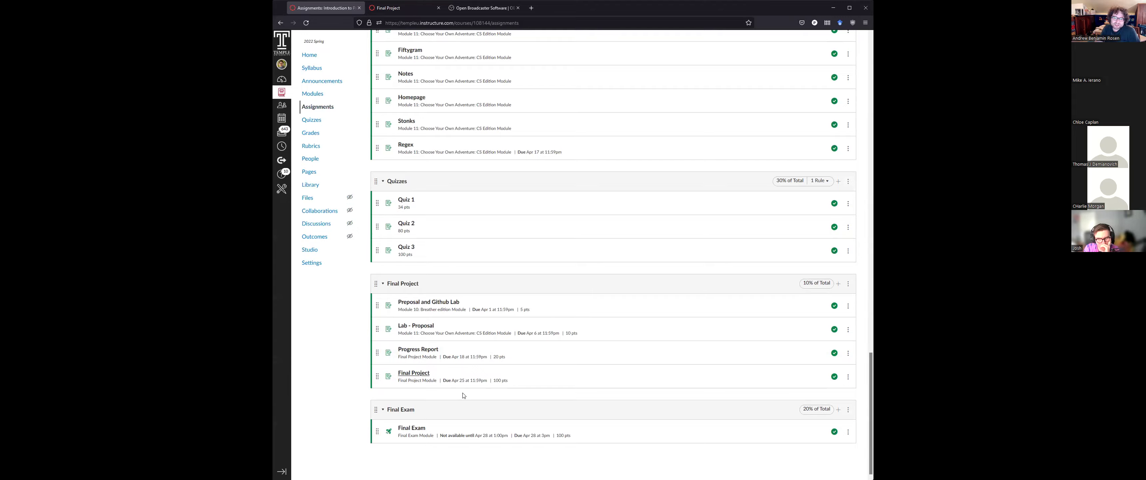
Review the assignments list from the Final Exam group back up through Demoed Lab Assignments and Classroom Exercises to Solo Exercises
{"action": "scroll", "coordinate": [490, 382], "scroll_direction": "up", "scroll_amount": 15}
{"action": "scroll", "coordinate": [672, 325], "scroll_direction": "up", "scroll_amount": 5}
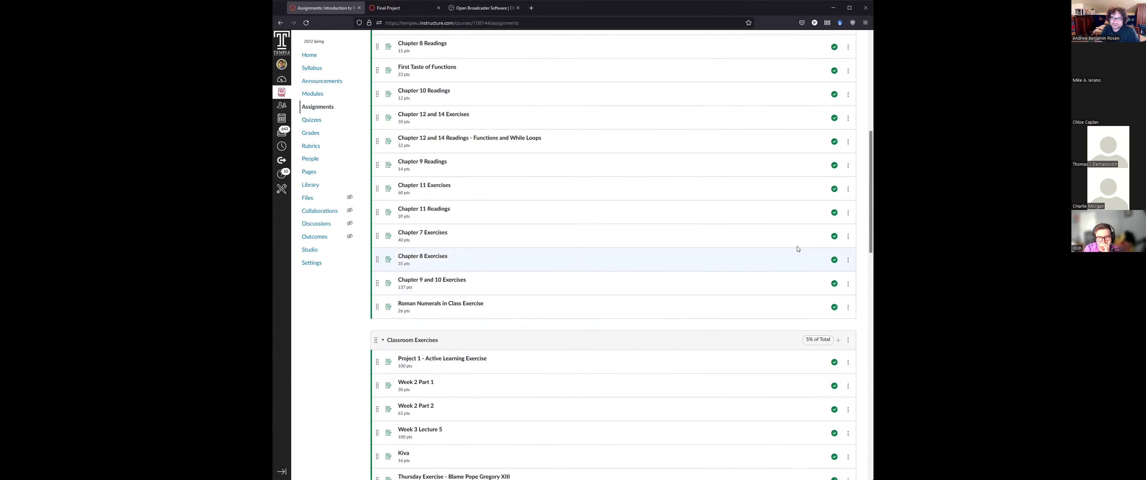
{"action": "scroll", "coordinate": [668, 322], "scroll_direction": "down", "scroll_amount": 5}
{"action": "scroll", "coordinate": [664, 321], "scroll_direction": "down", "scroll_amount": 3}
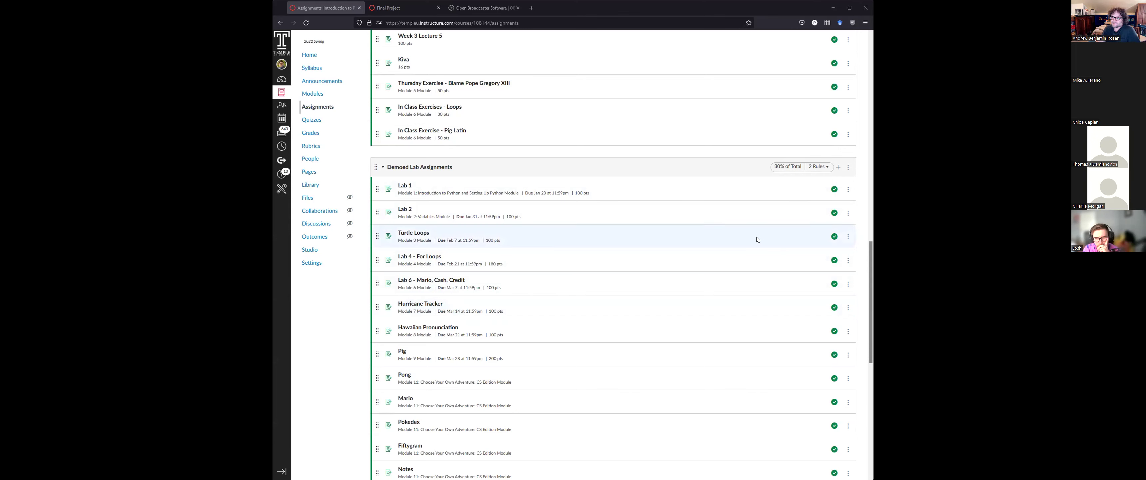
{"action": "scroll", "coordinate": [756, 239], "scroll_direction": "up", "scroll_amount": 15}
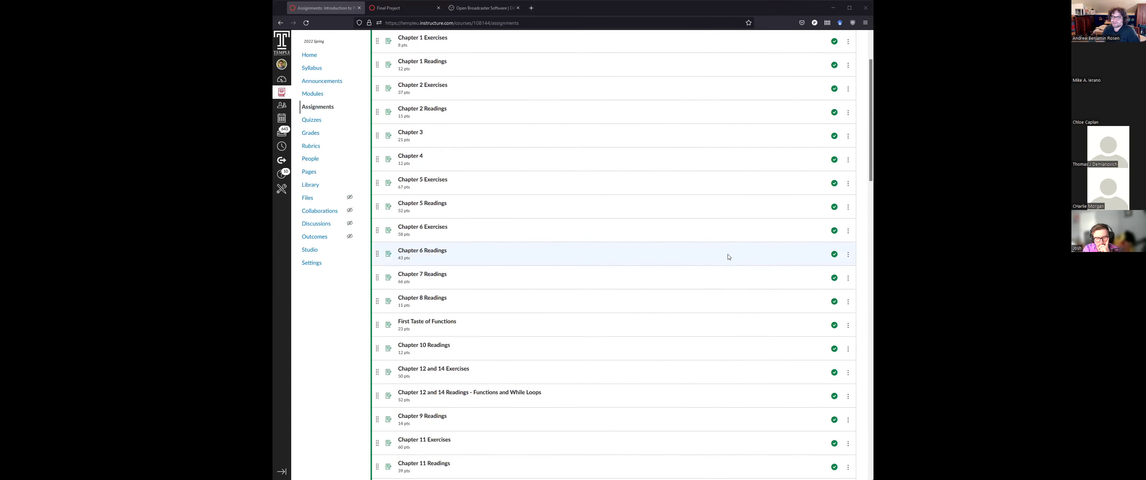
{"action": "scroll", "coordinate": [550, 377], "scroll_direction": "down", "scroll_amount": 3}
{"action": "scroll", "coordinate": [464, 345], "scroll_direction": "up", "scroll_amount": 5}
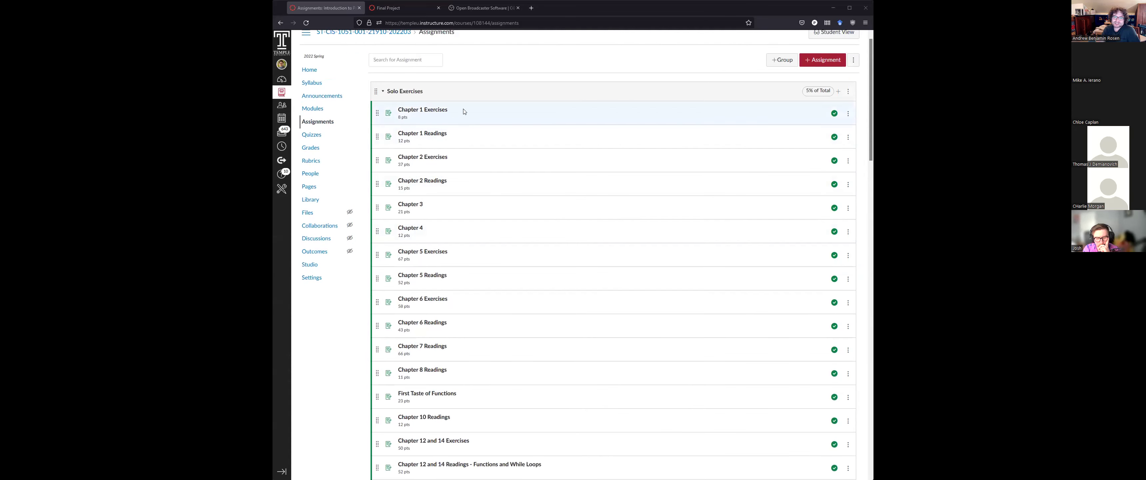
Move the Roman Numerals in Class Exercise from the Solo Exercises group to the end of the Classroom Exercises group
{"action": "scroll", "coordinate": [499, 267], "scroll_direction": "down", "scroll_amount": 3}
{"action": "scroll", "coordinate": [446, 350], "scroll_direction": "down", "scroll_amount": 3}
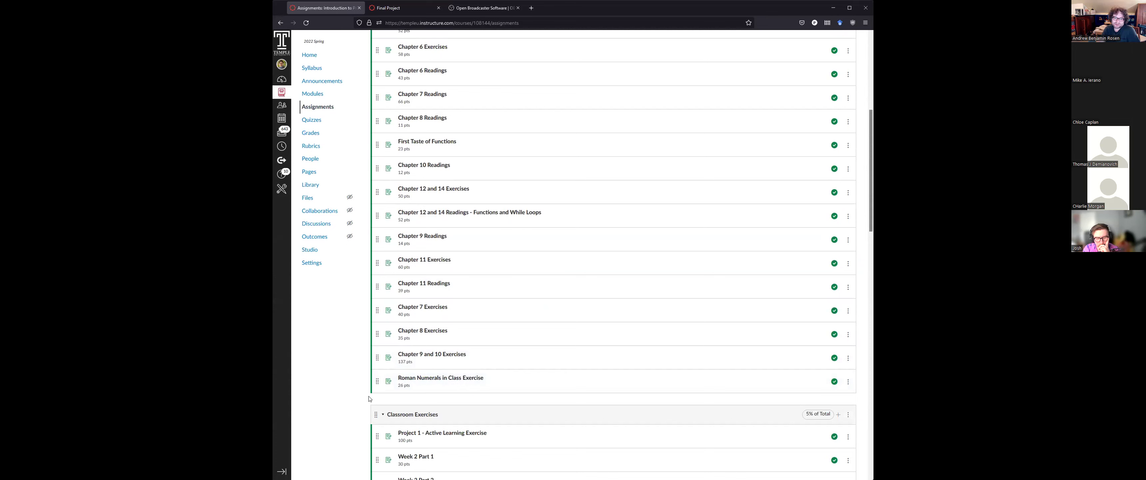
{"action": "left_click_drag", "start_coordinate": [377, 382], "coordinate": [378, 337]}
Examine the grade weights of the Solo and Classroom Exercises groups and the grading rules and labs of Demoed Lab Assignments
{"action": "scroll", "coordinate": [440, 327], "scroll_direction": "up", "scroll_amount": 9}
{"action": "scroll", "coordinate": [623, 290], "scroll_direction": "up", "scroll_amount": 2}
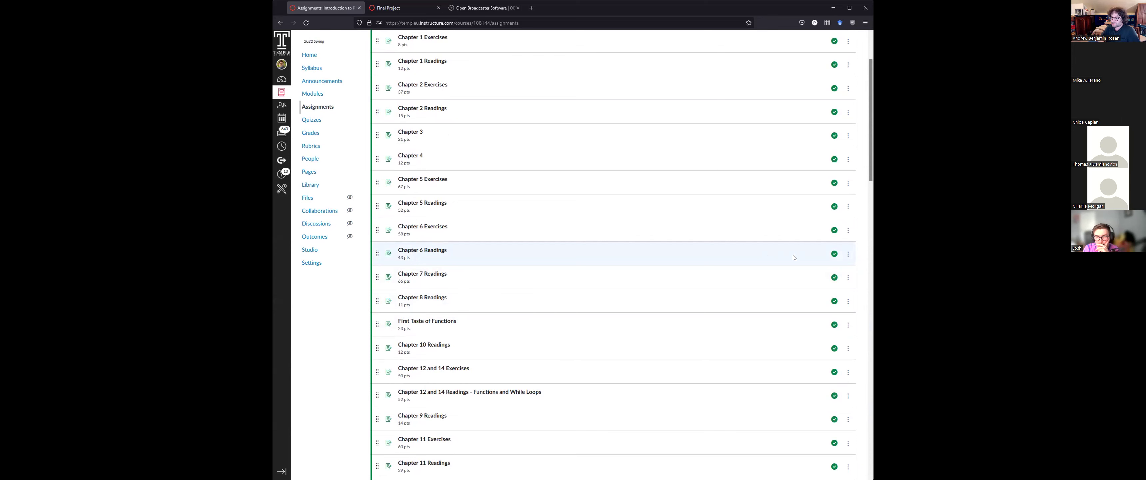
{"action": "scroll", "coordinate": [801, 267], "scroll_direction": "down", "scroll_amount": 6}
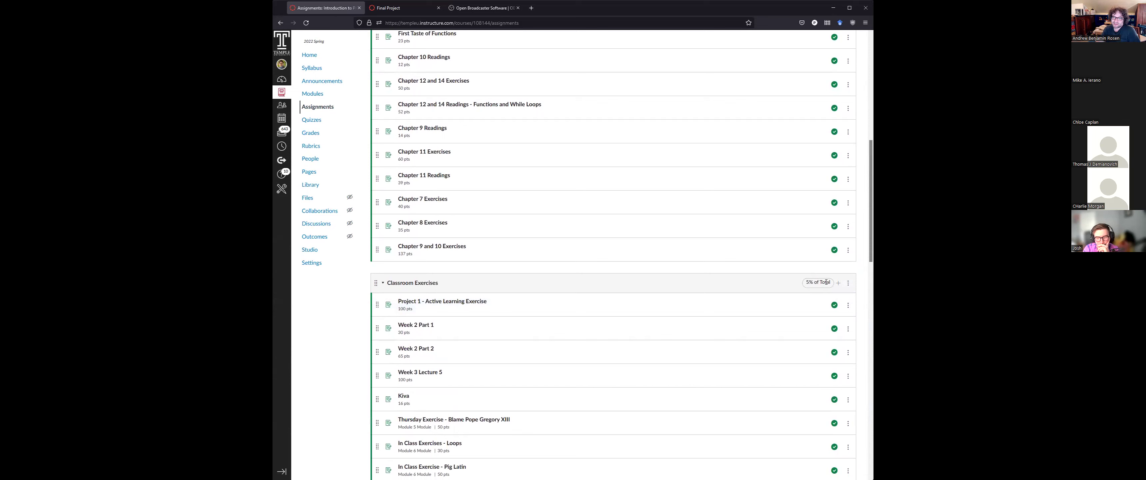
{"action": "scroll", "coordinate": [849, 286], "scroll_direction": "down", "scroll_amount": 6}
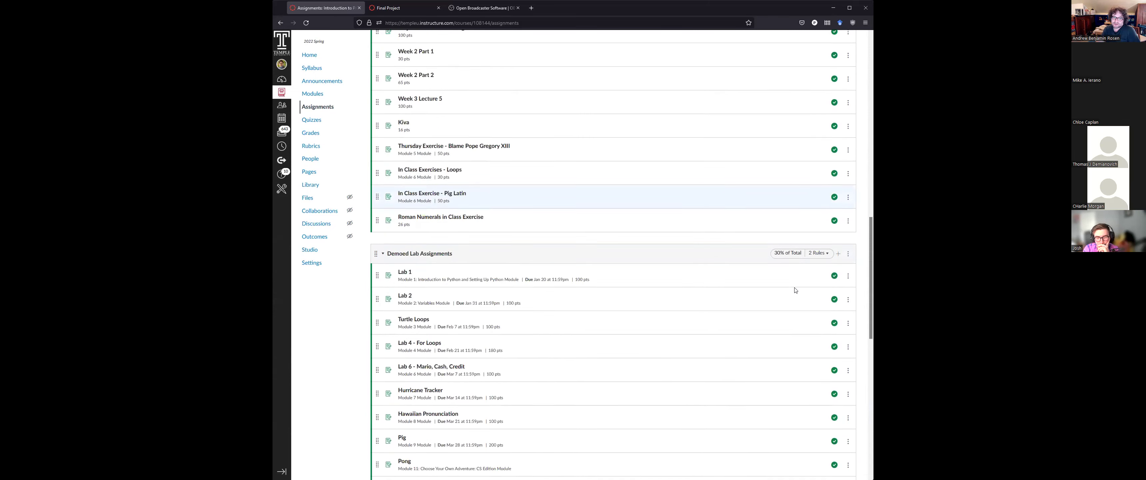
{"action": "mouse_move", "coordinate": [813, 240]}
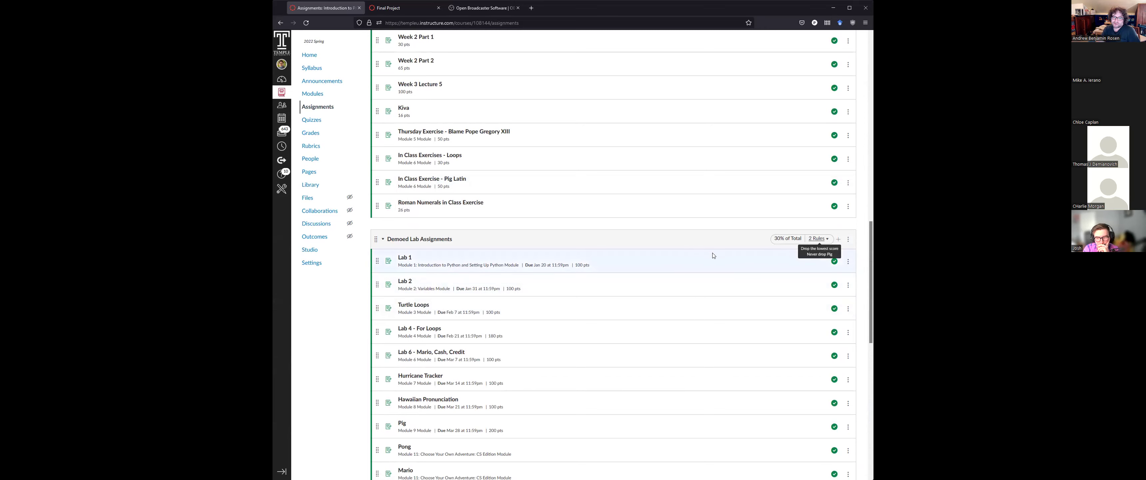
{"action": "scroll", "coordinate": [550, 266], "scroll_direction": "down", "scroll_amount": 5}
{"action": "scroll", "coordinate": [867, 179], "scroll_direction": "up", "scroll_amount": 3}
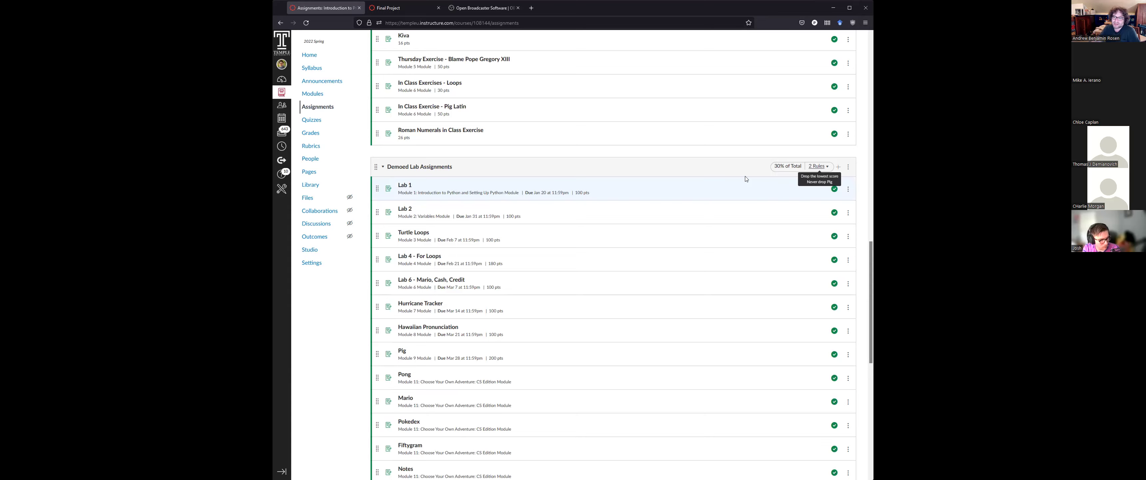
{"action": "scroll", "coordinate": [489, 294], "scroll_direction": "down", "scroll_amount": 3}
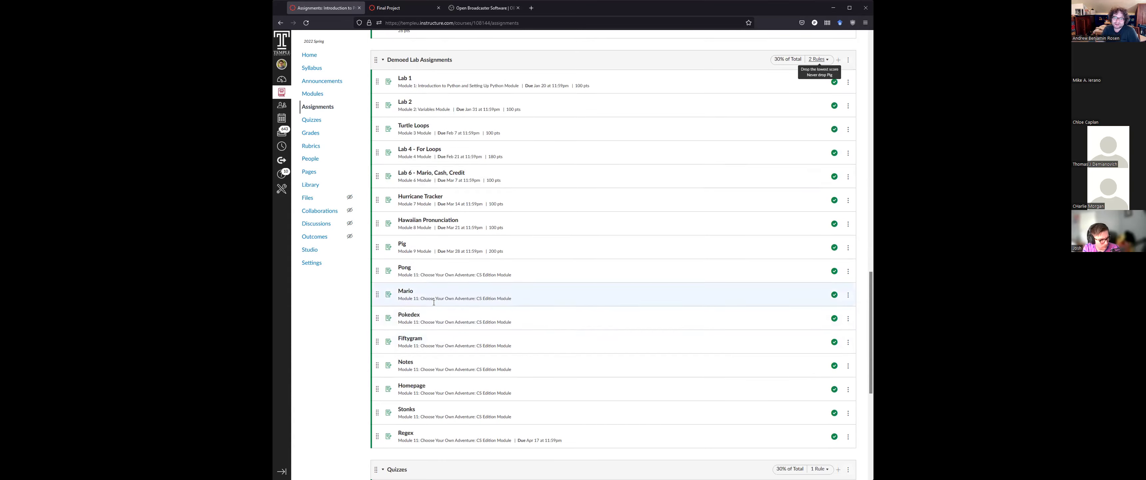
{"action": "scroll", "coordinate": [489, 178], "scroll_direction": "up", "scroll_amount": 4}
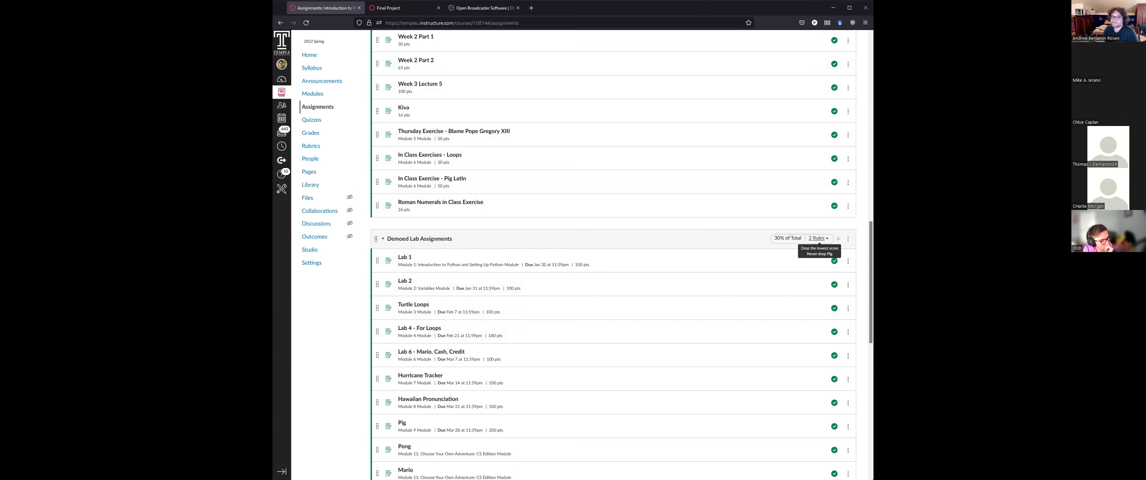
Go back over the assignments in the Solo Exercises and Classroom Exercises groups
{"action": "scroll", "coordinate": [687, 337], "scroll_direction": "up", "scroll_amount": 15}
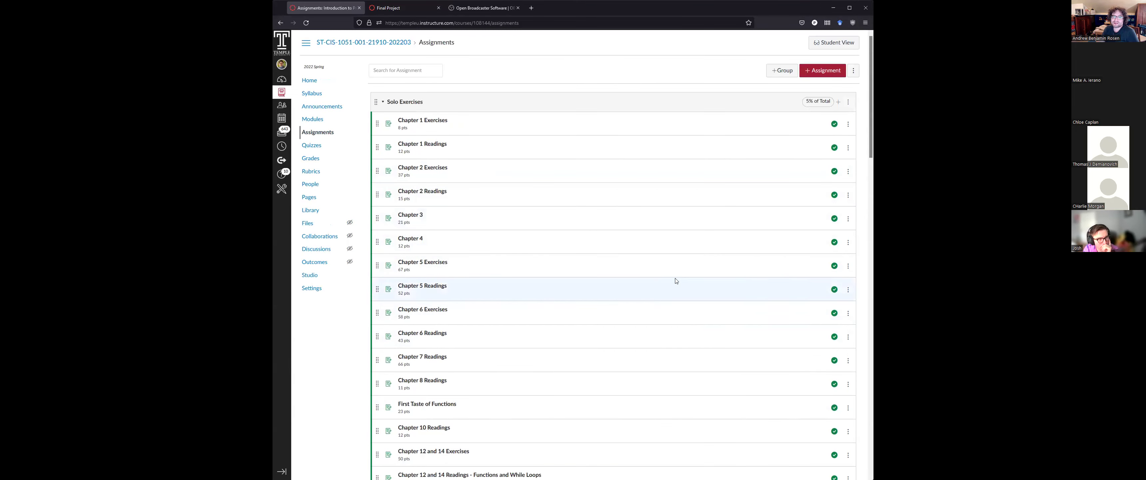
{"action": "scroll", "coordinate": [694, 302], "scroll_direction": "down", "scroll_amount": 8}
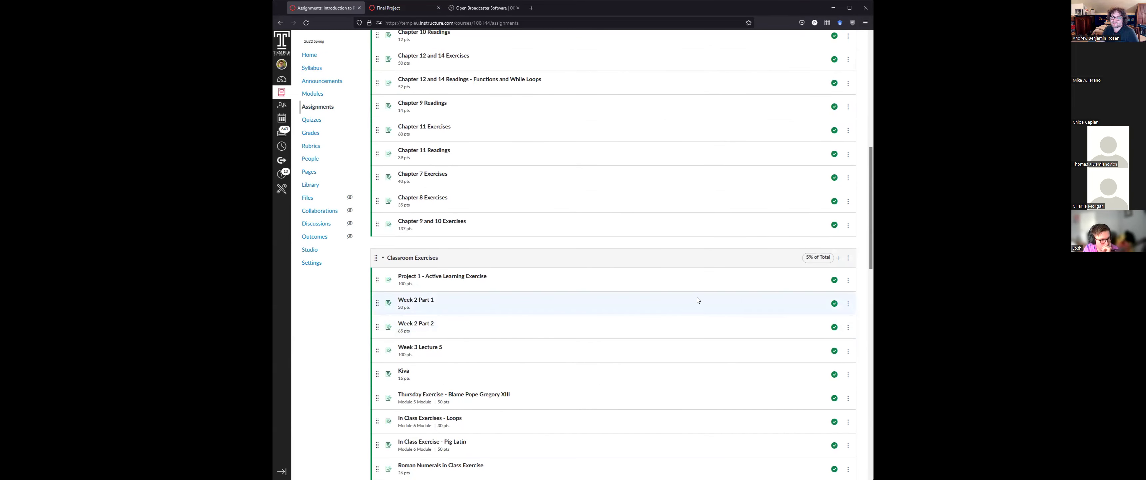
{"action": "scroll", "coordinate": [792, 245], "scroll_direction": "up", "scroll_amount": 5}
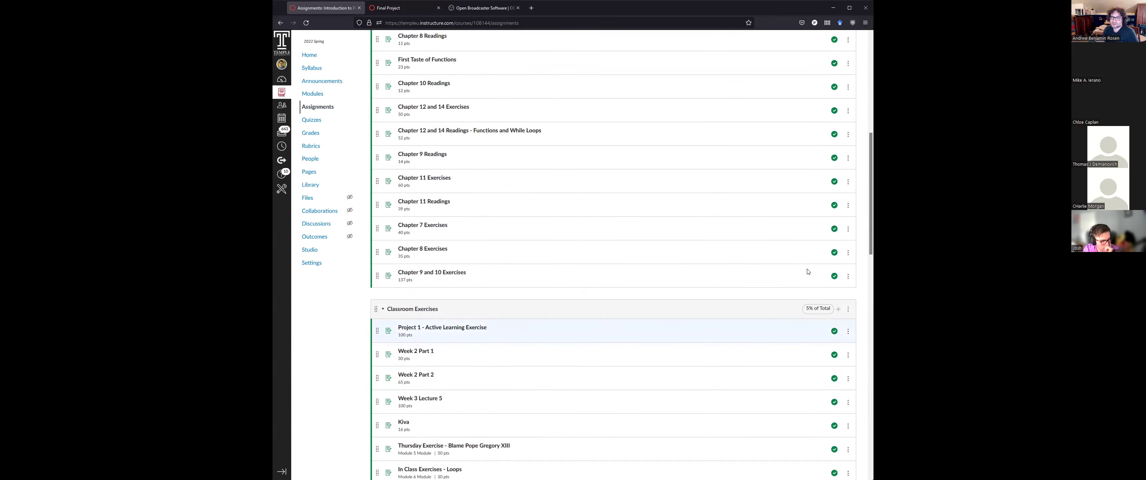
{"action": "scroll", "coordinate": [799, 276], "scroll_direction": "up", "scroll_amount": 1}
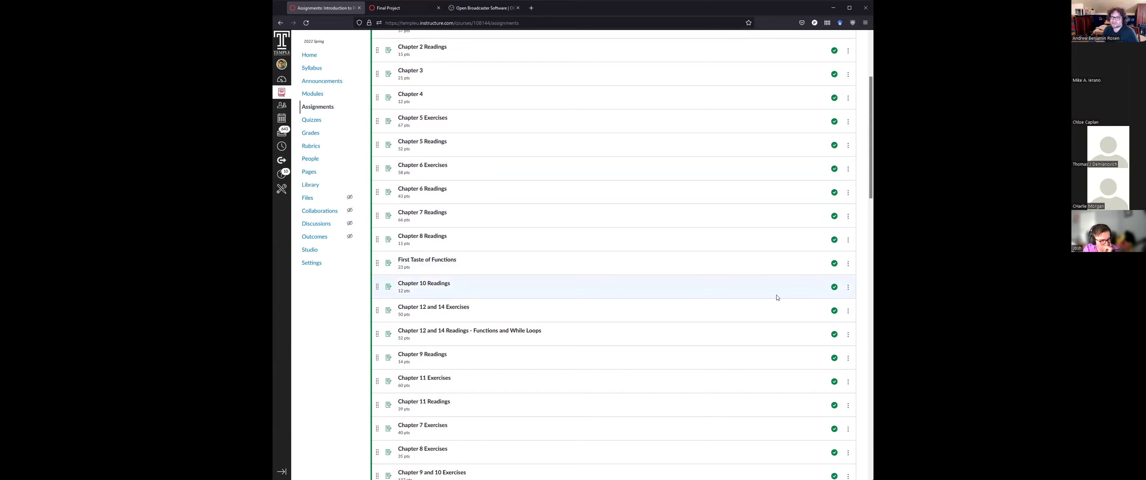
{"action": "scroll", "coordinate": [777, 296], "scroll_direction": "up", "scroll_amount": 4}
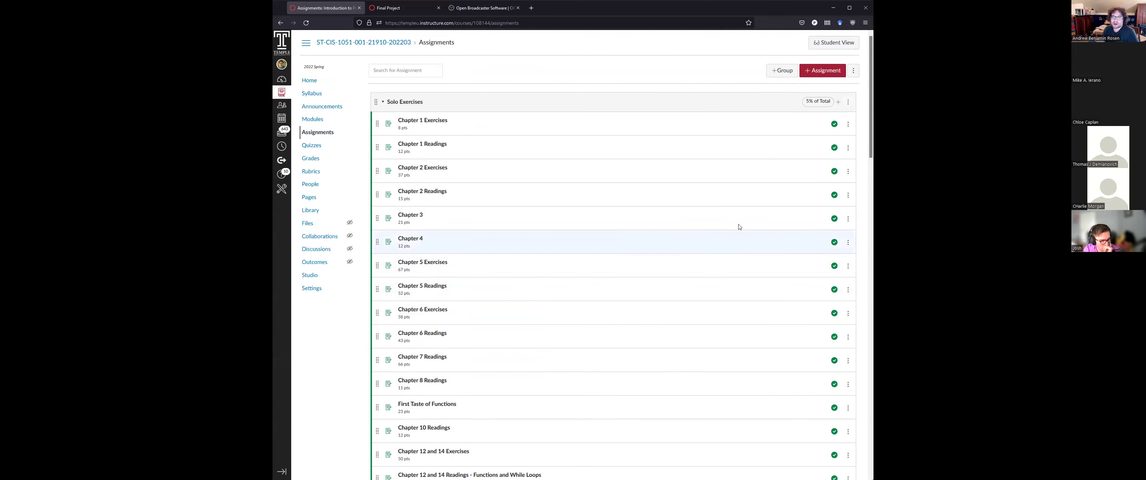
Open runestone.academy in a new browser tab, choose the spring 2022 course, and browse its textbook's table of contents
{"action": "left_click", "coordinate": [534, 12]}
{"action": "type", "text": "runestone.academy/"}
{"action": "key", "text": "Return"}
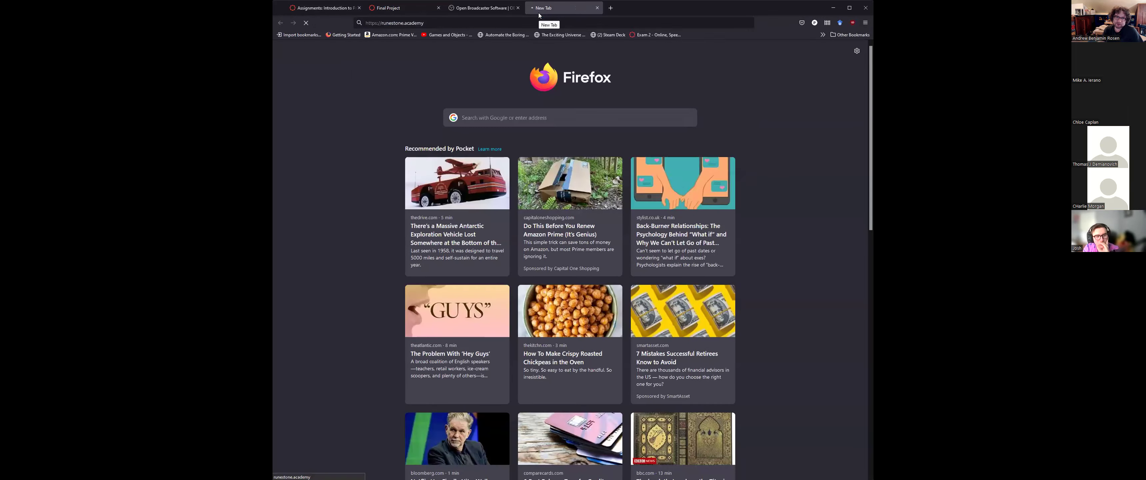
{"action": "left_click", "coordinate": [618, 92]}
{"action": "left_click", "coordinate": [606, 130]}
{"action": "left_click", "coordinate": [601, 152]}
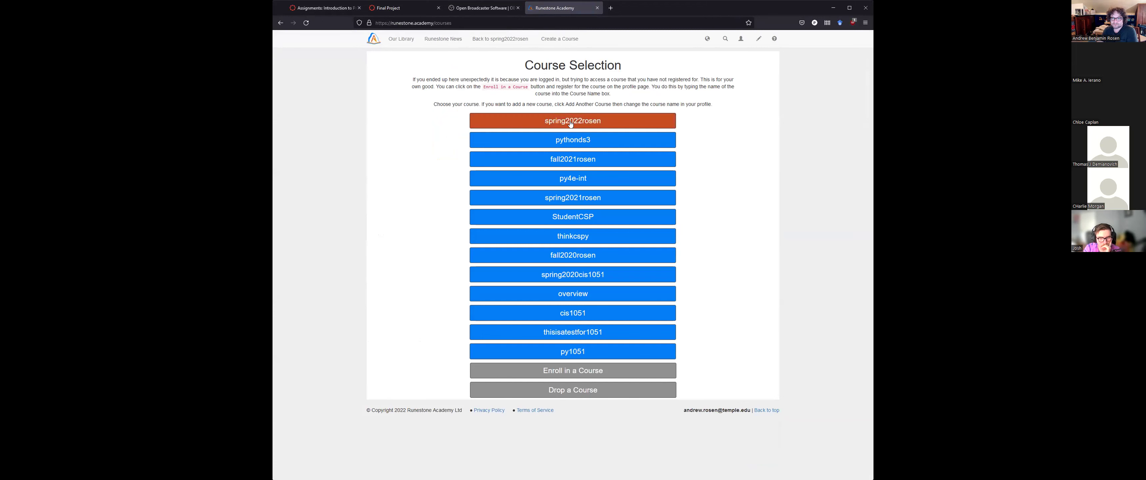
{"action": "left_click", "coordinate": [541, 122]}
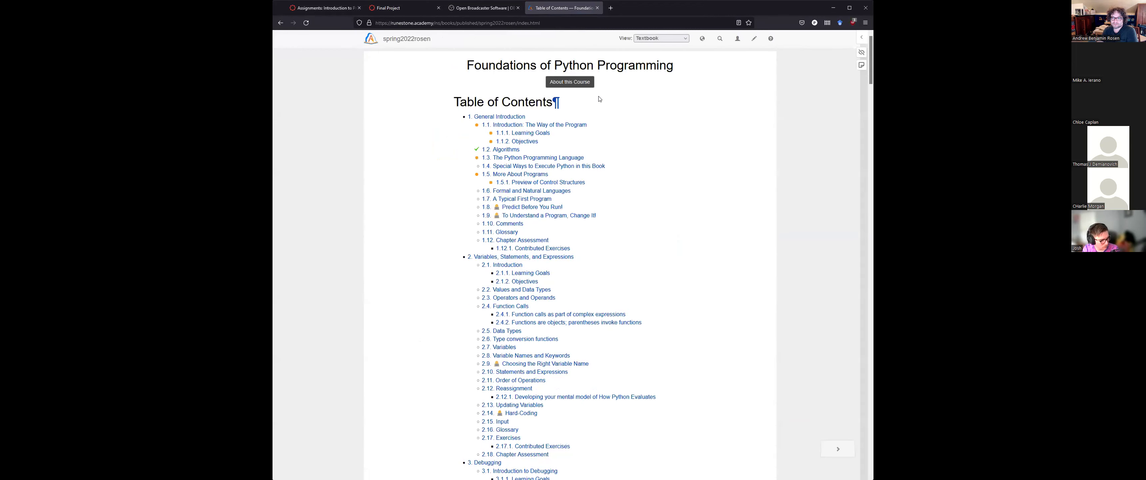
{"action": "scroll", "coordinate": [614, 105], "scroll_direction": "down", "scroll_amount": 5}
Check the assignments list again, including the Quizzes group's grading rule, and return to the Runestone textbook contents
{"action": "left_click", "coordinate": [317, 10]}
{"action": "scroll", "coordinate": [586, 222], "scroll_direction": "down", "scroll_amount": 15}
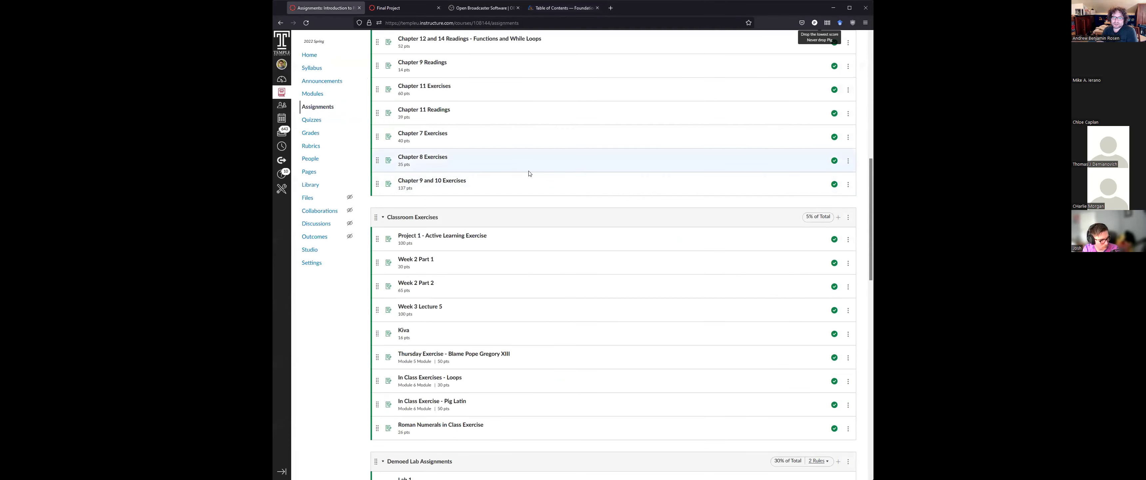
{"action": "scroll", "coordinate": [595, 205], "scroll_direction": "down", "scroll_amount": 3}
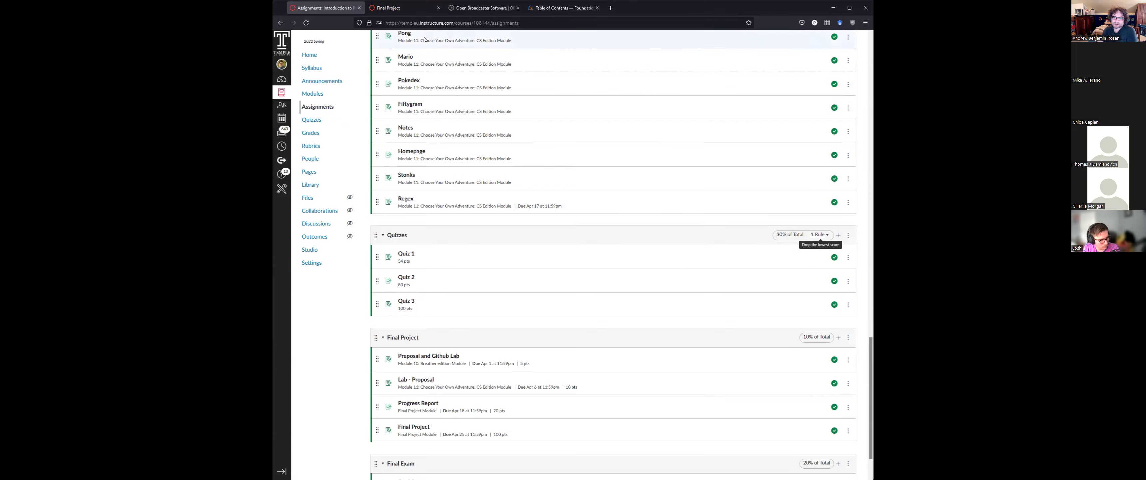
{"action": "left_click", "coordinate": [560, 8]}
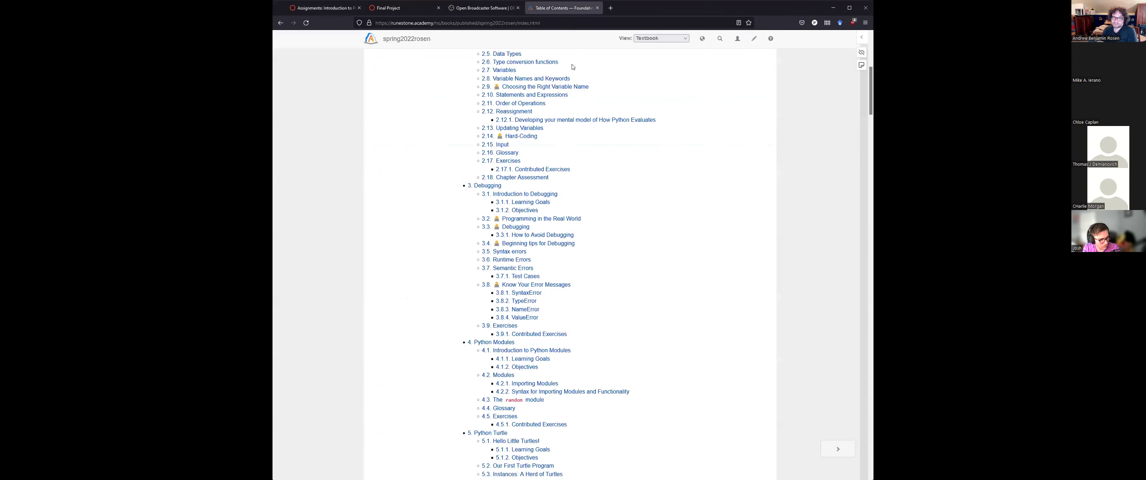